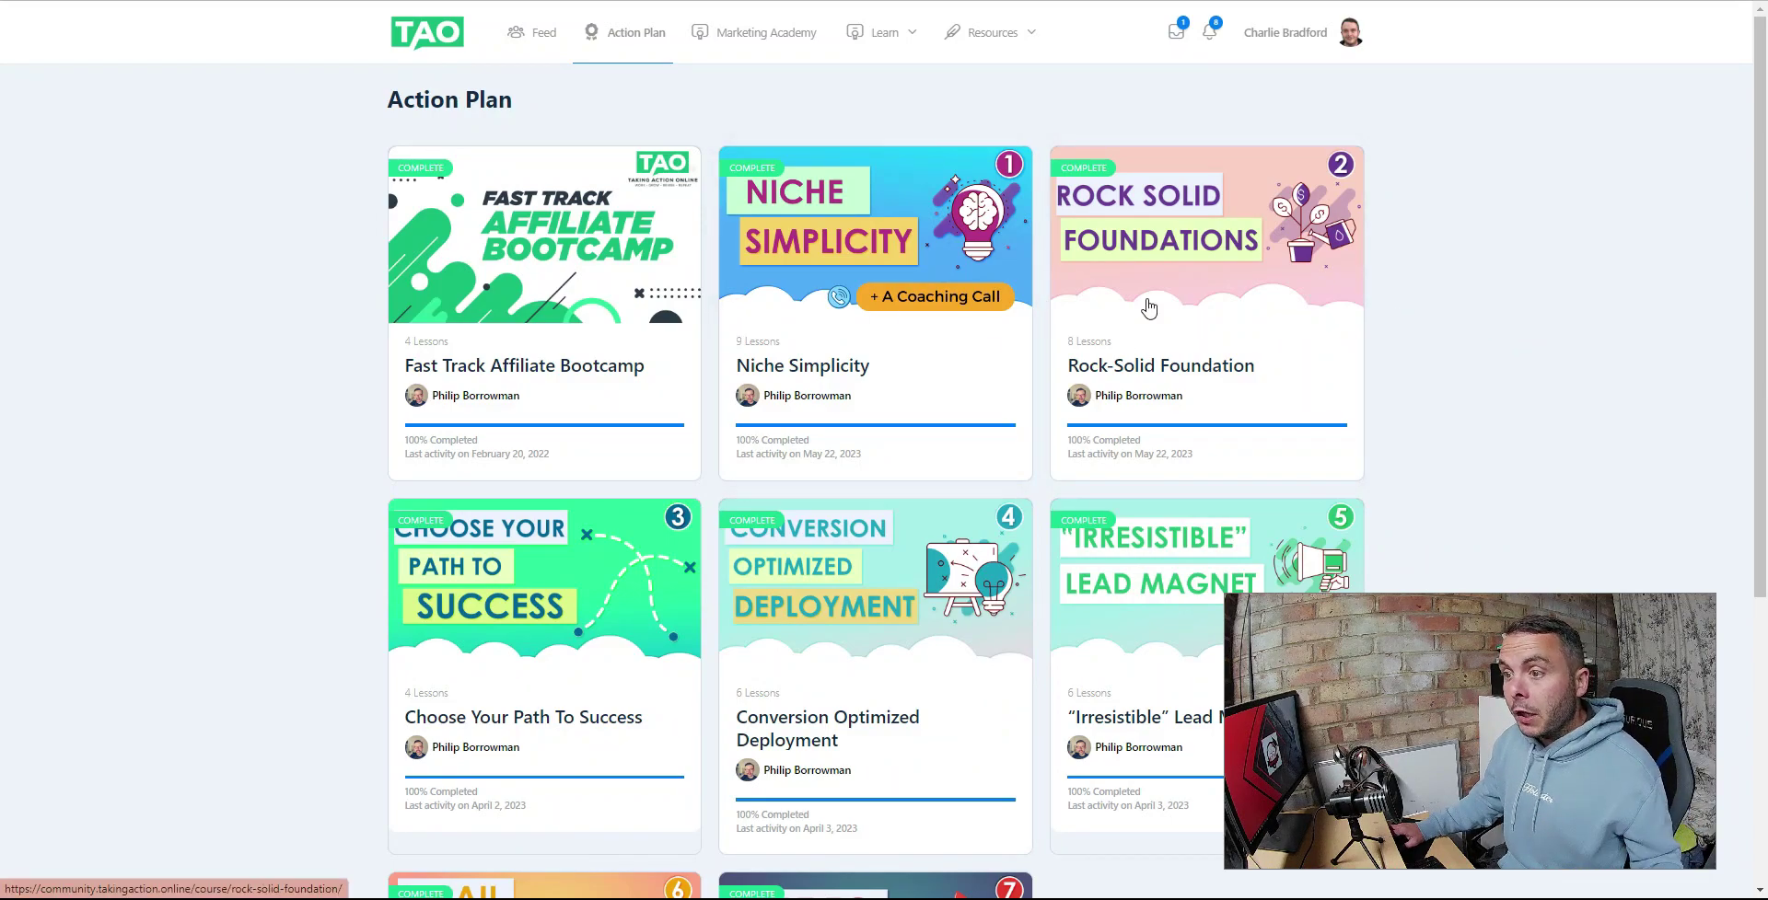
- Look over the course cards on the Action Plan page, from Fast Track Affiliate Bootcamp through Time To Launch!
scroll(1262, 331, "down", 1)
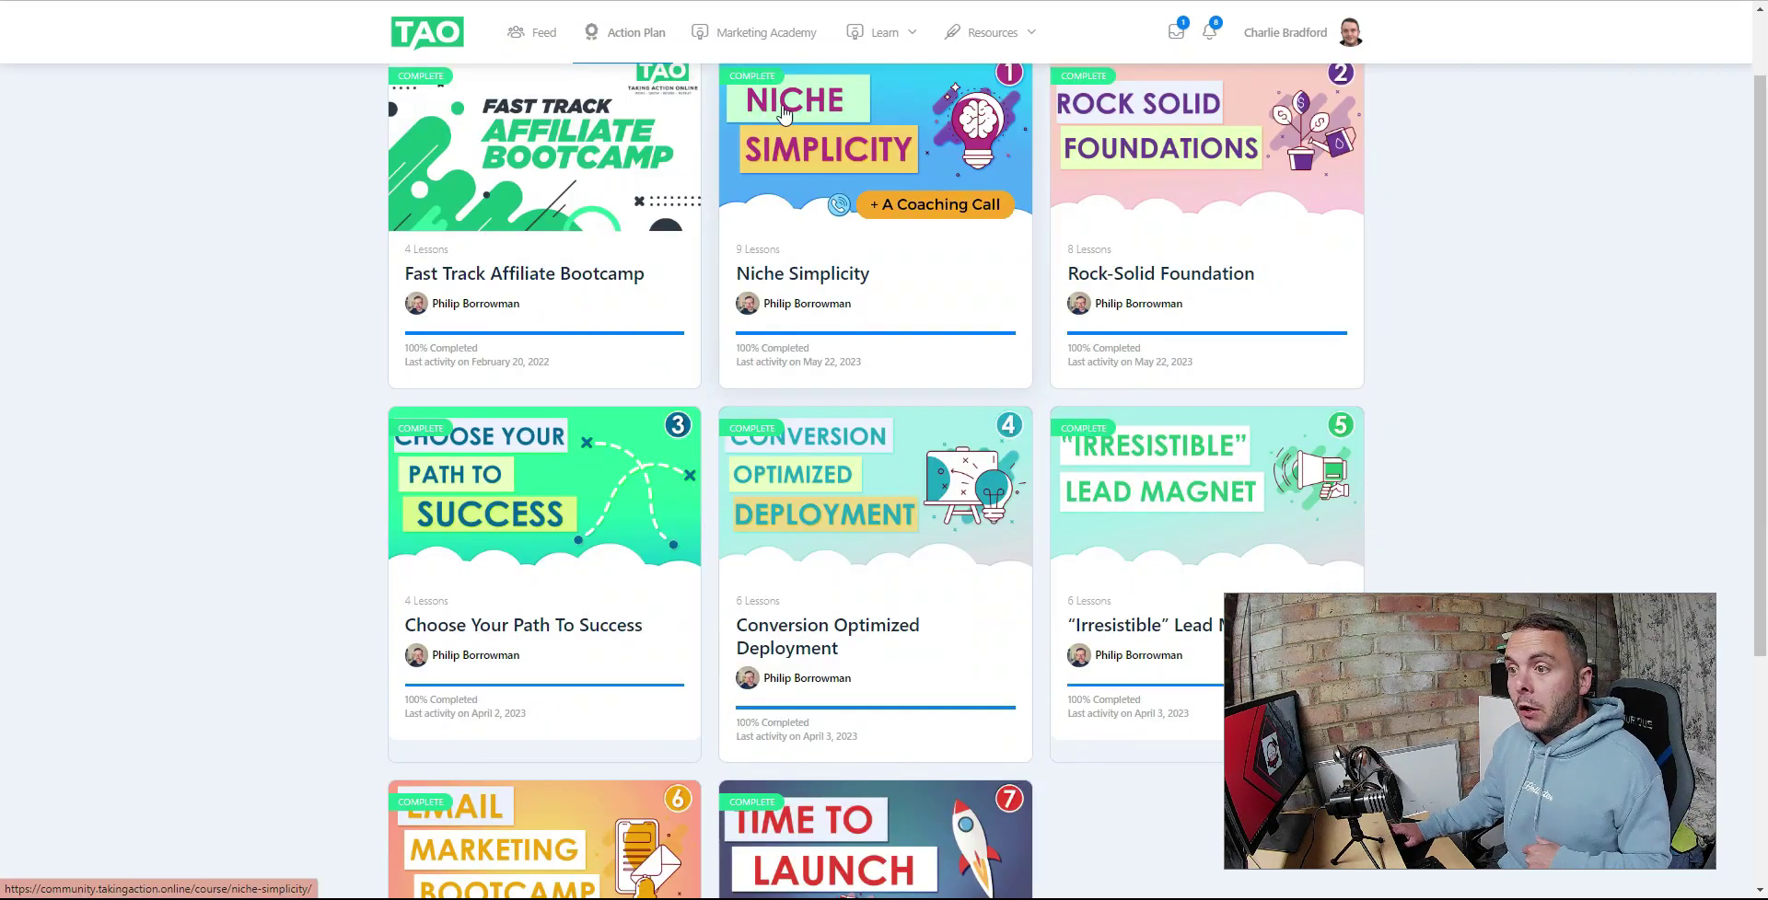
scroll(1190, 232, "up", 1)
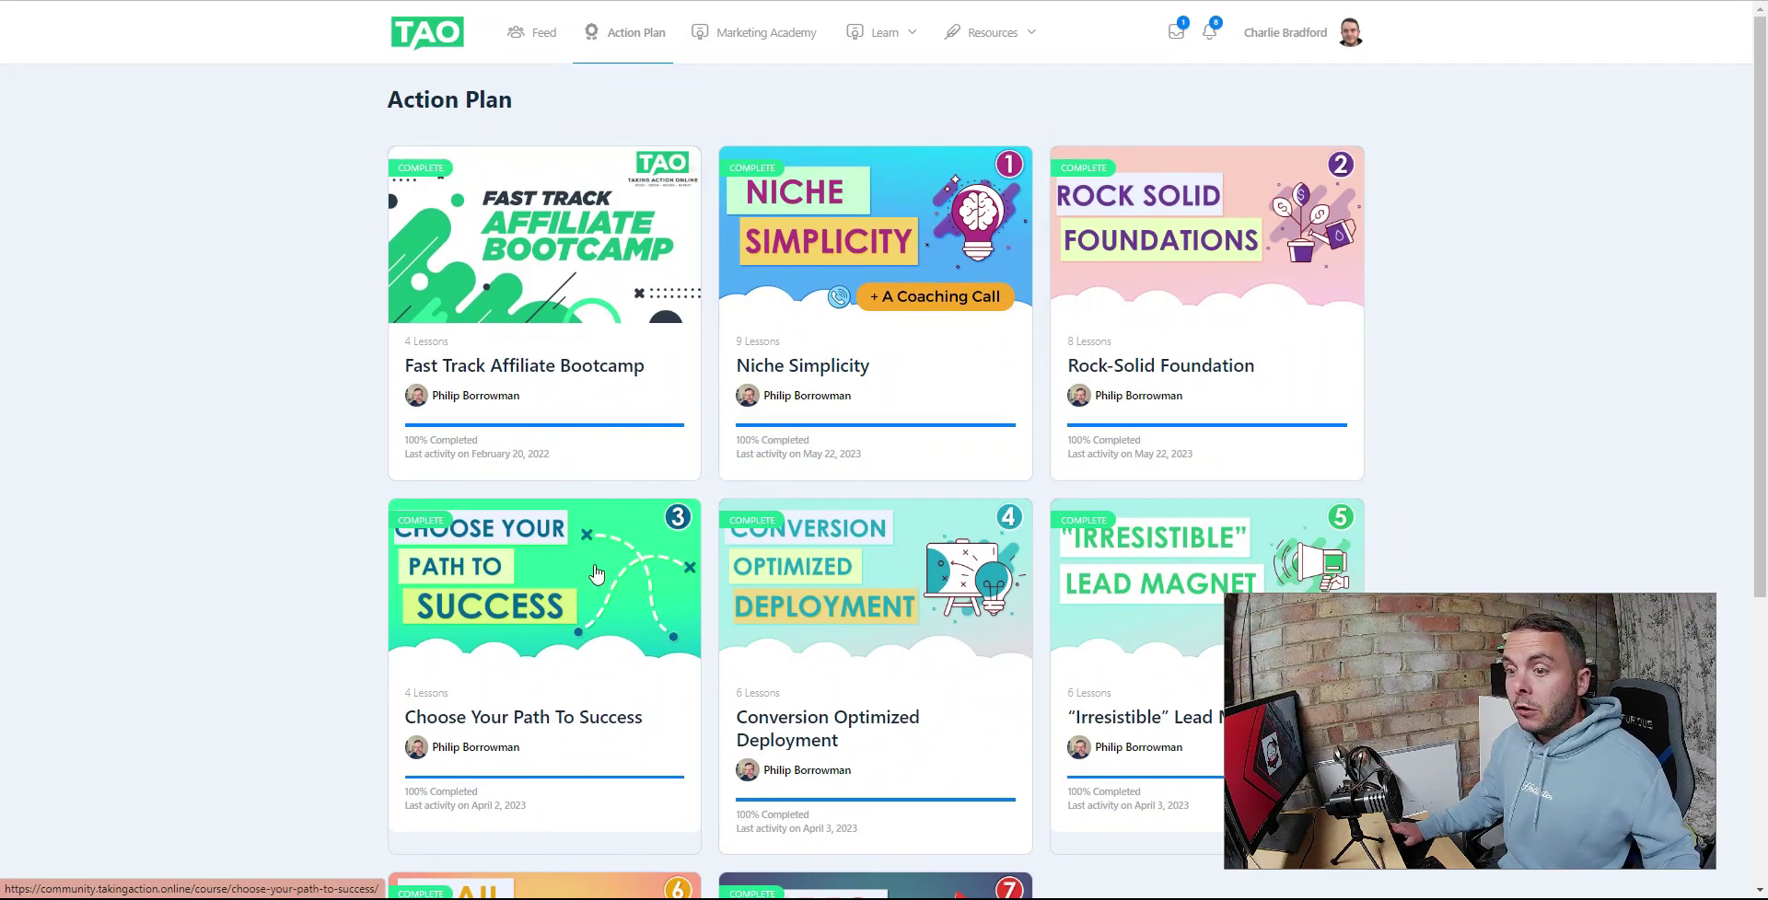
scroll(899, 629, "down", 3)
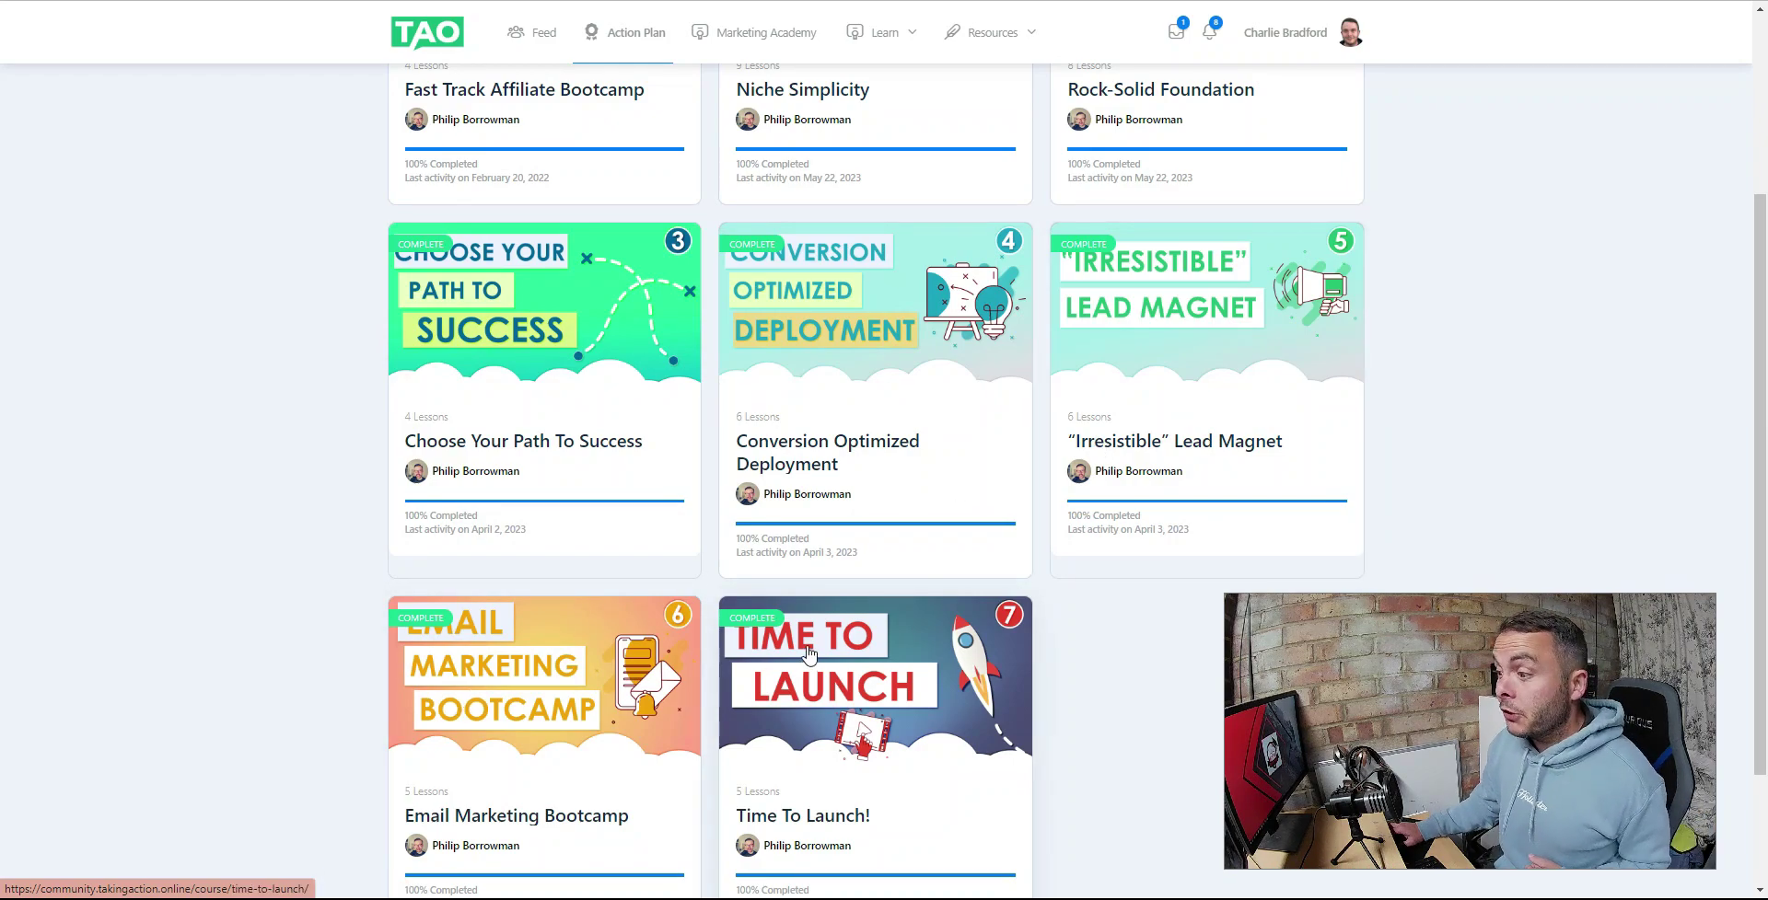
scroll(809, 654, "up", 3)
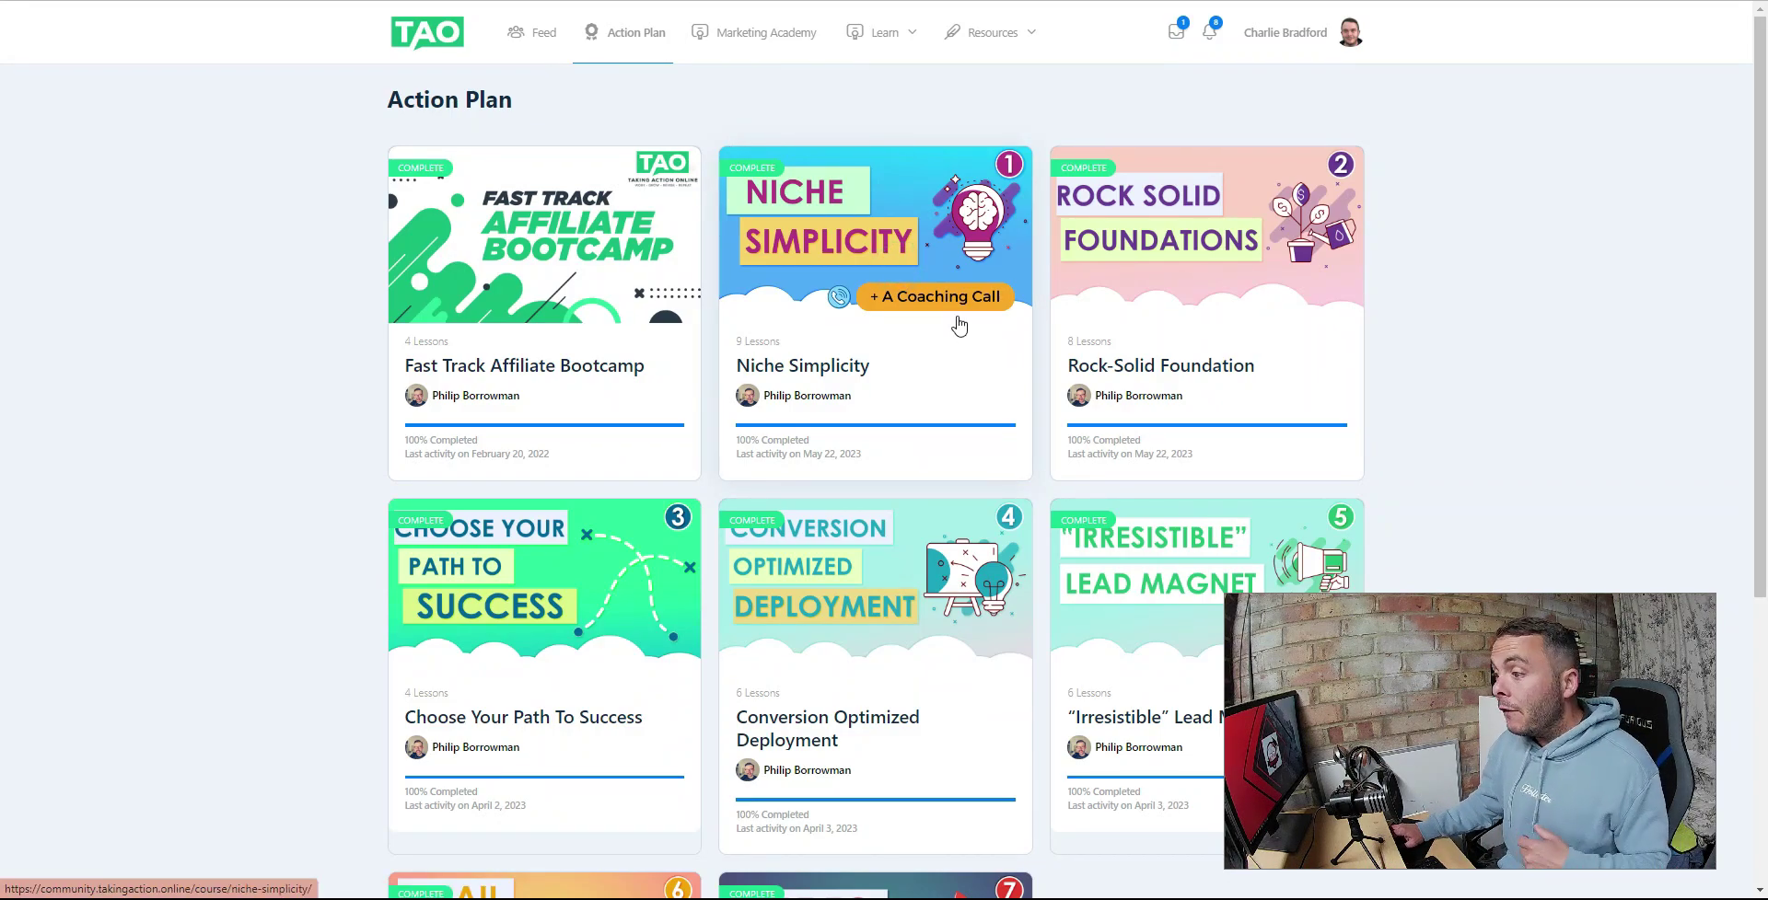
- Open the Niche Simplicity course, review its lesson list, and return to the Action Plan page
left_click(959, 324)
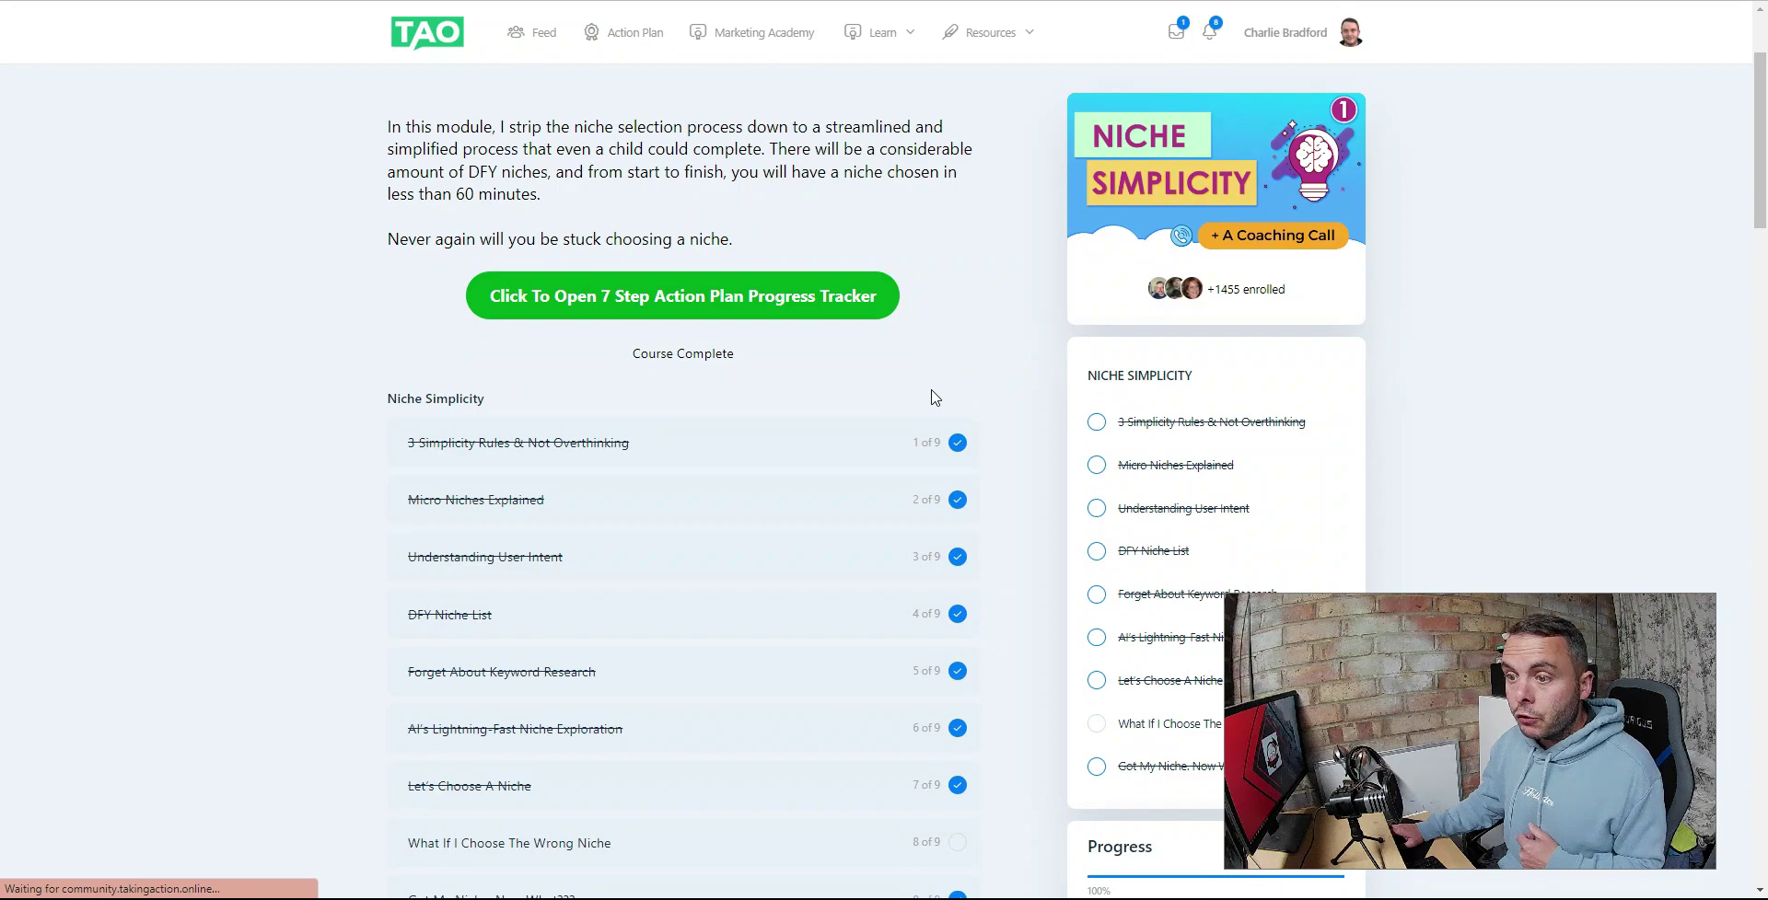
scroll(794, 409, "down", 2)
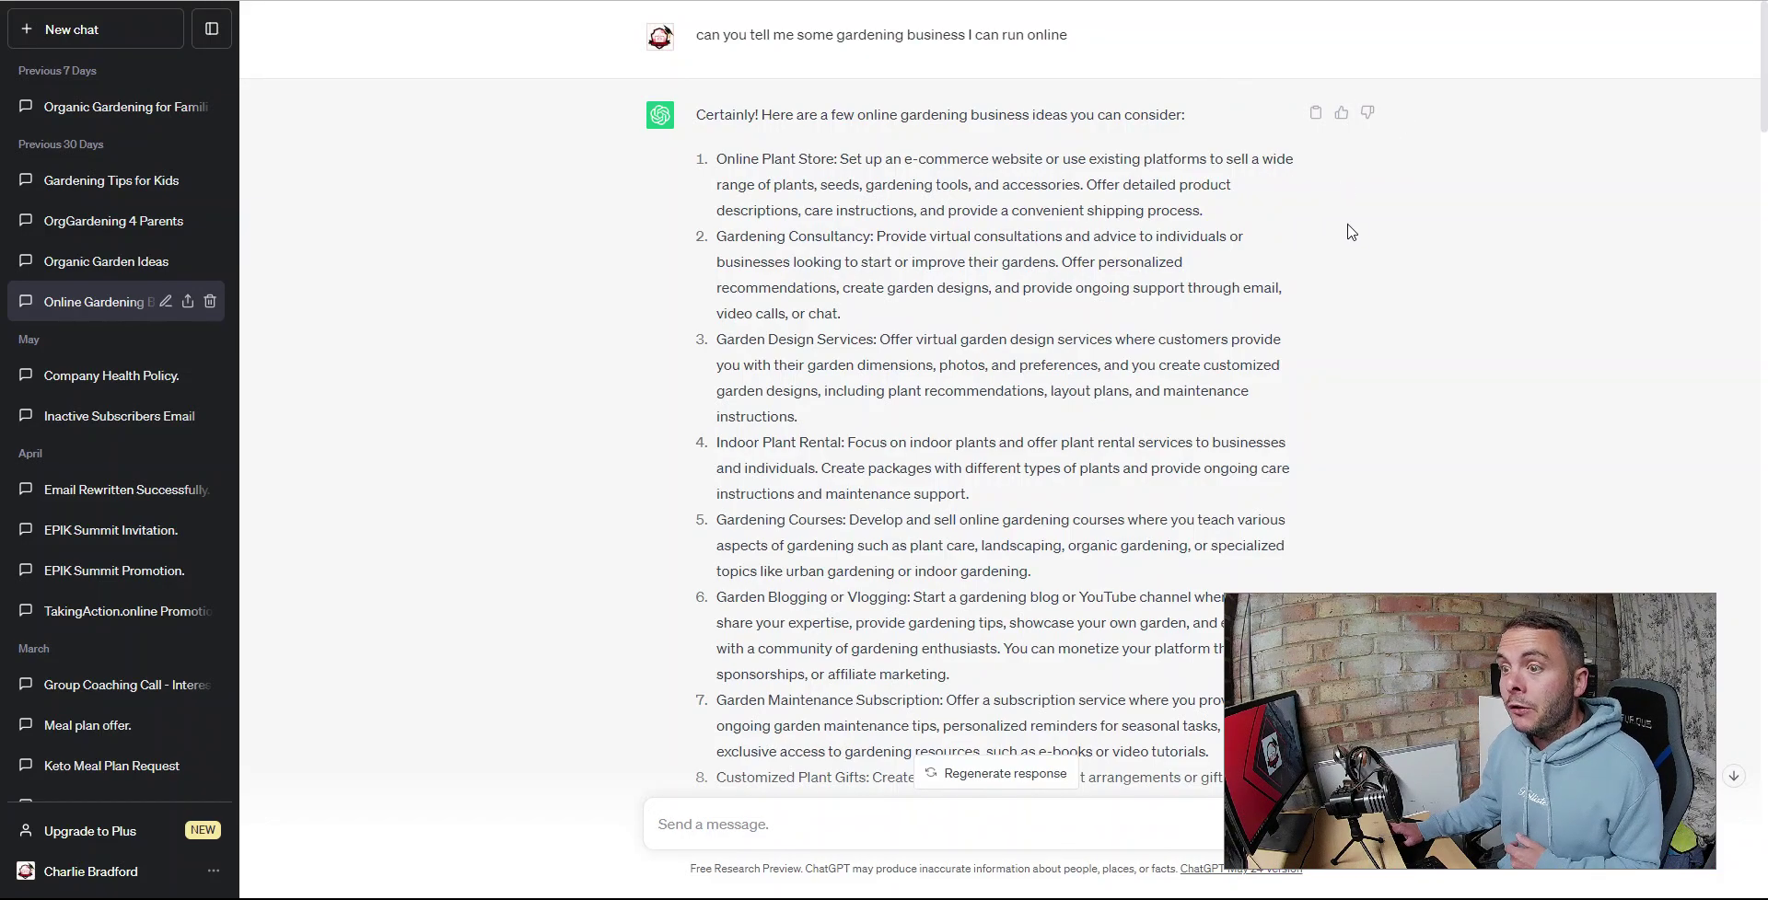
scroll(1355, 211, "down", 1)
scroll(1355, 210, "down", 2)
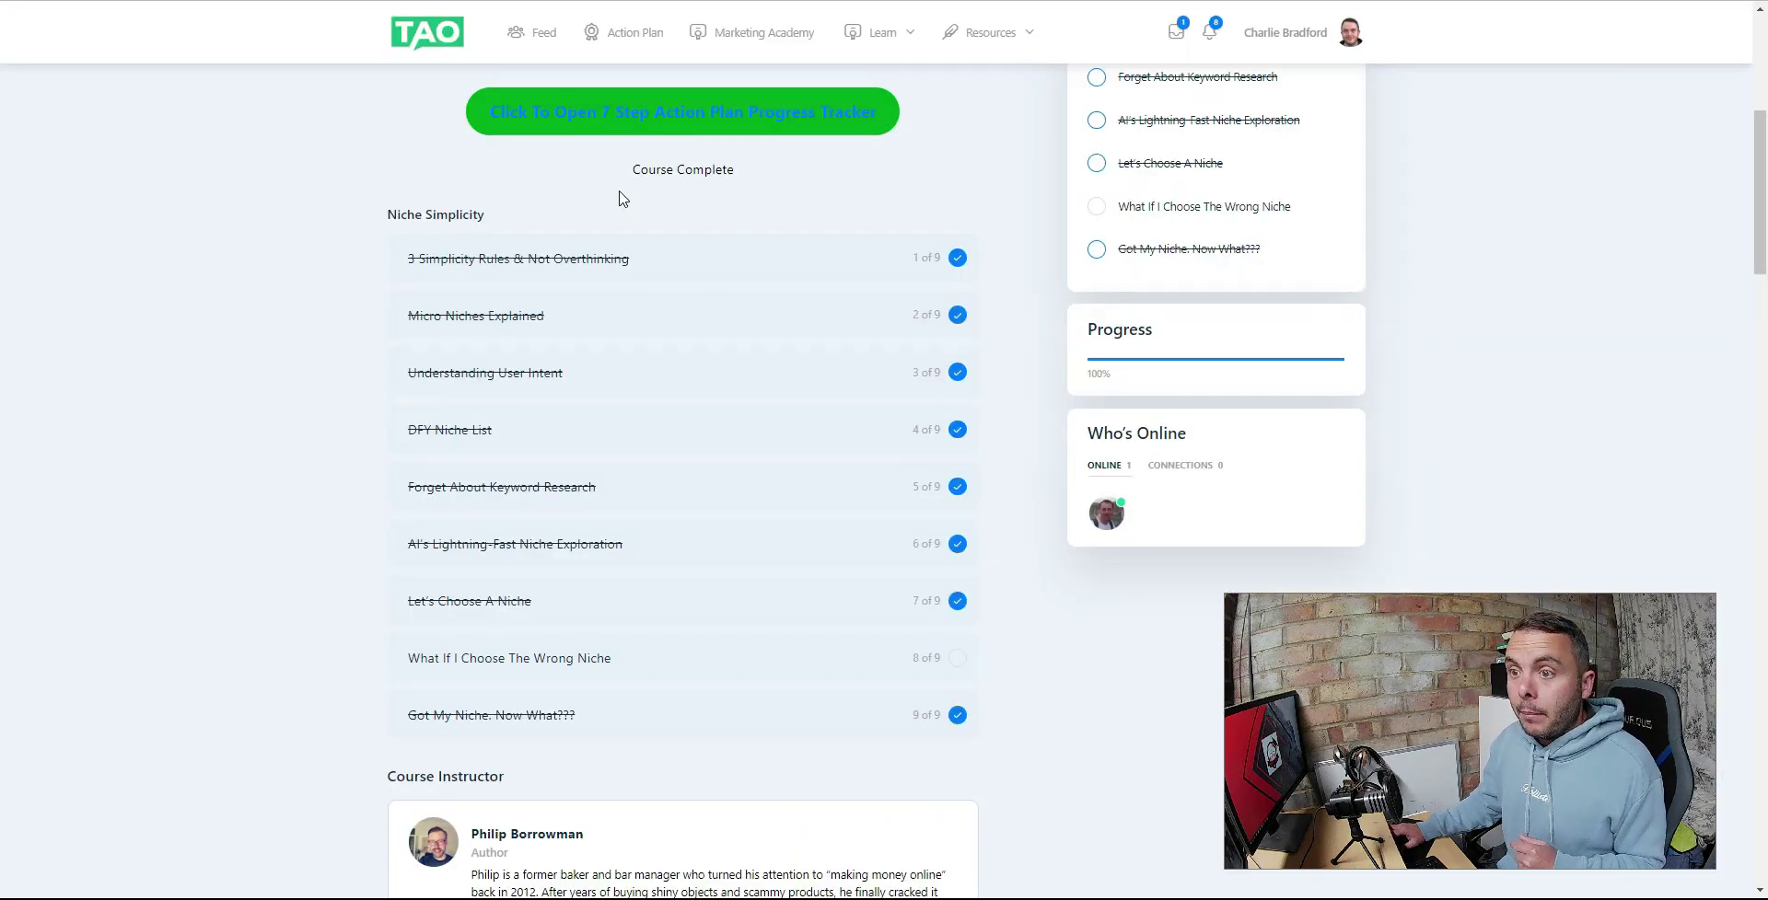
scroll(612, 53, "up", 2)
left_click(612, 53)
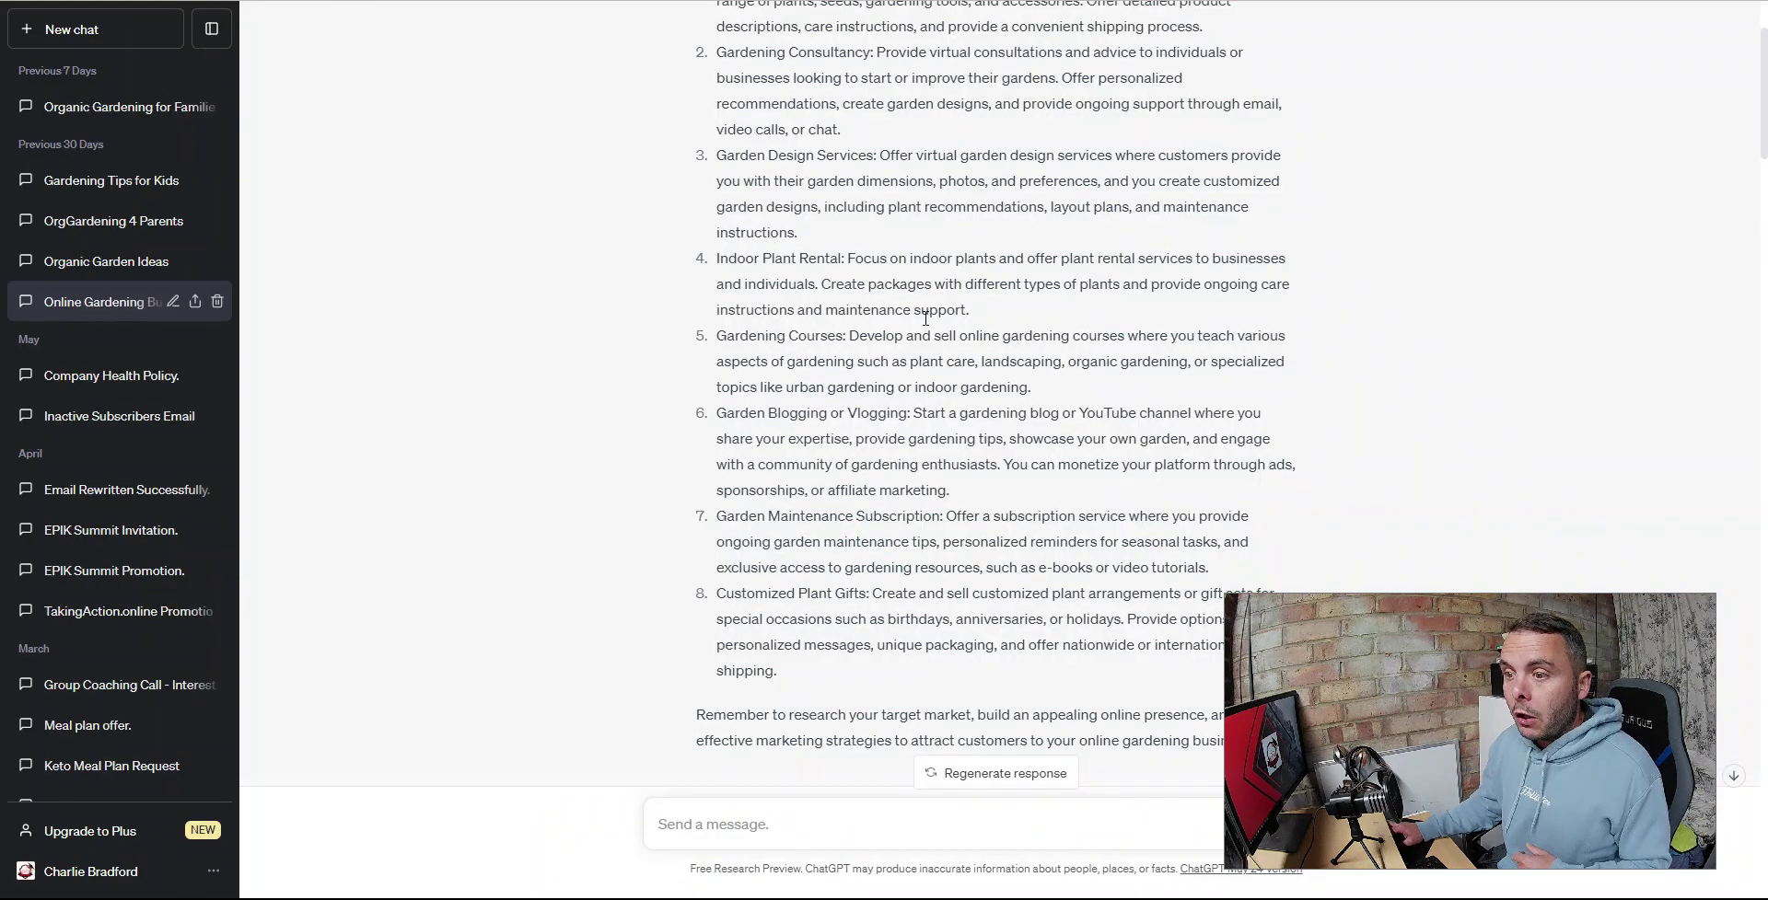
- Switch to the ChatGPT online gardening conversation and read through its list of gardening business ideas
scroll(923, 319, "up", 3)
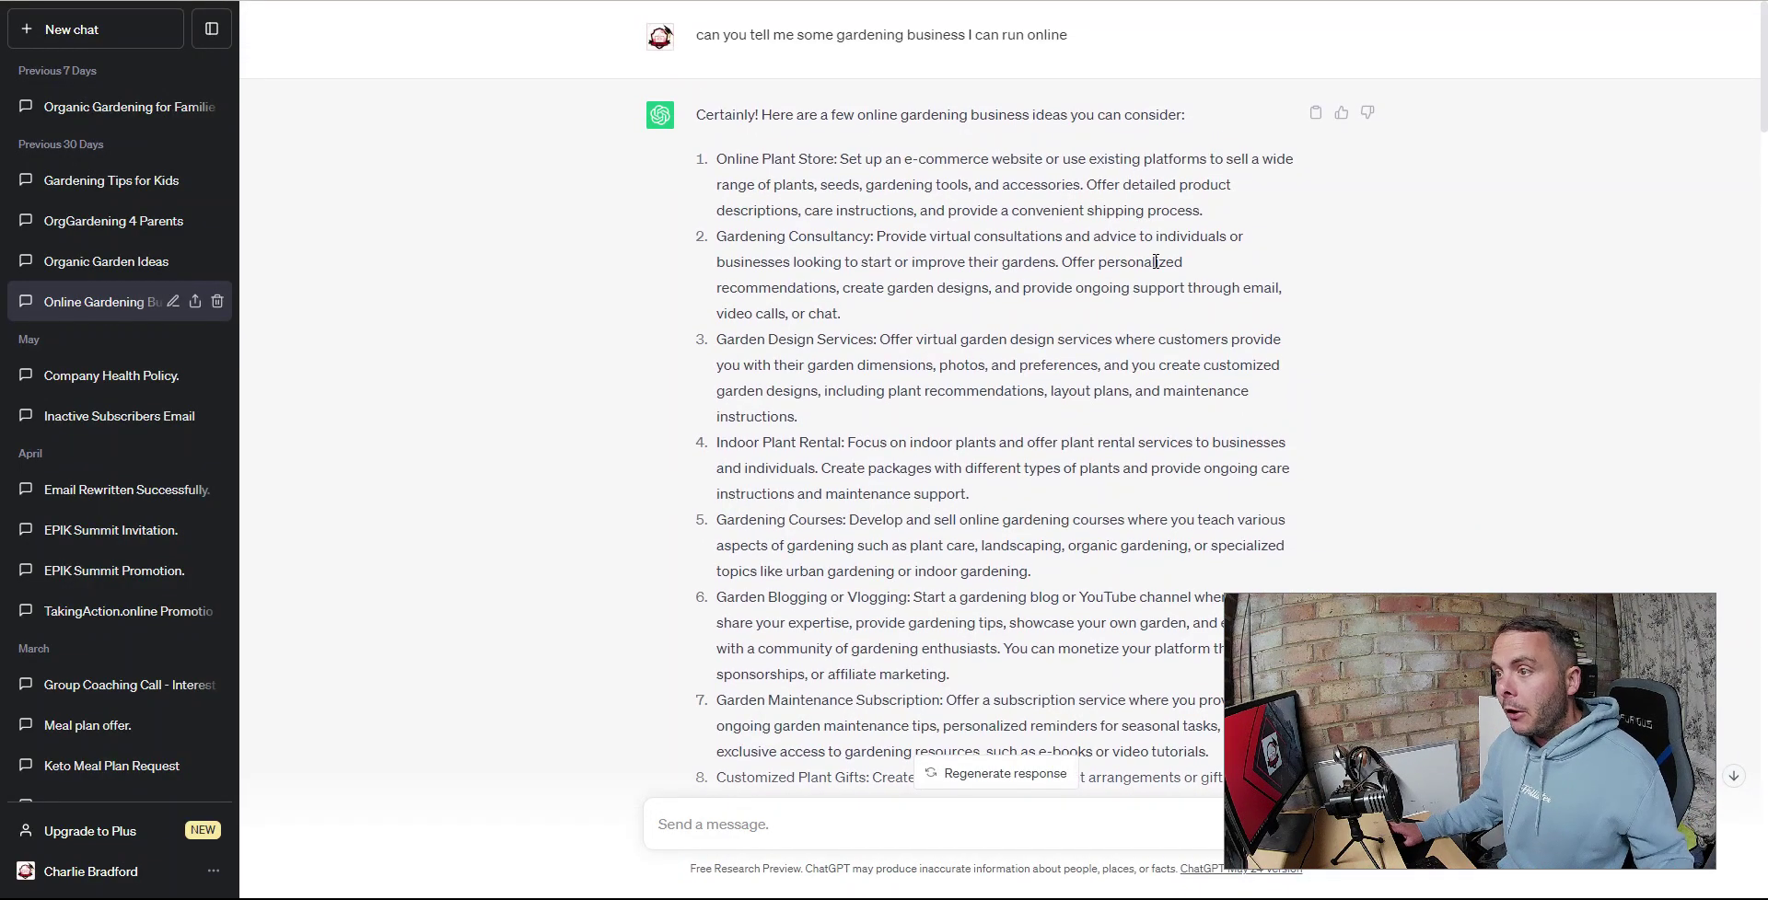
scroll(1156, 262, "down", 4)
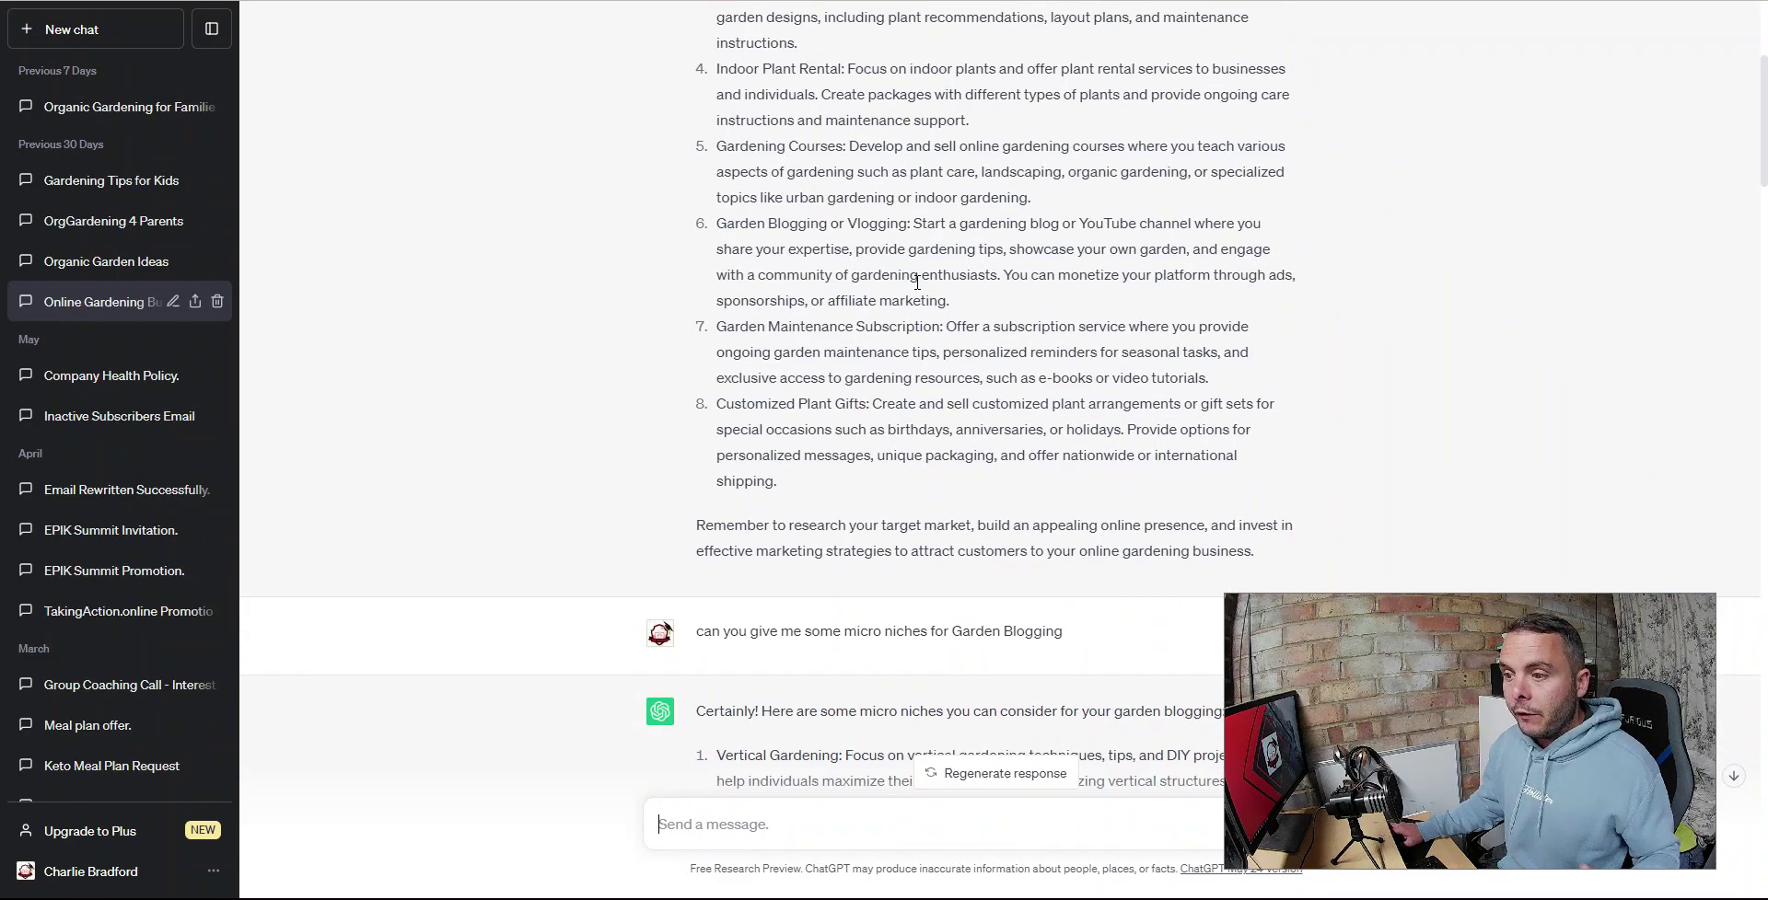
scroll(922, 290, "down", 2)
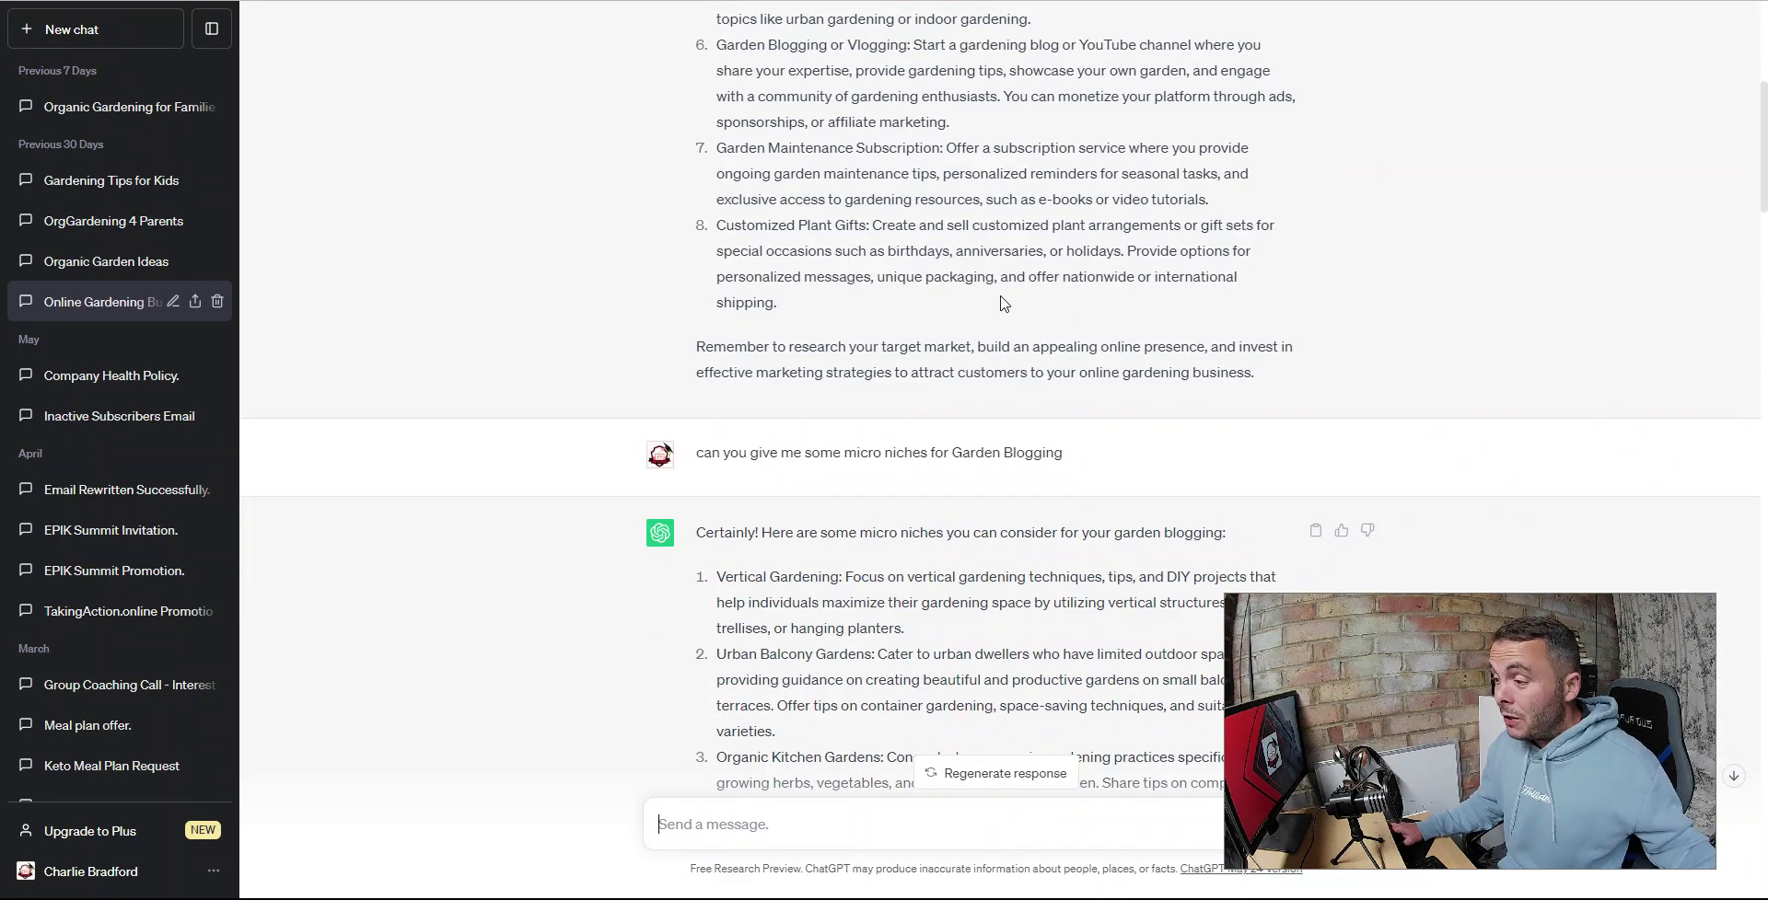
- Examine the suggested micro niches for Garden Blogging, including the Organic Kitchen Gardens entry
scroll(1004, 303, "down", 3)
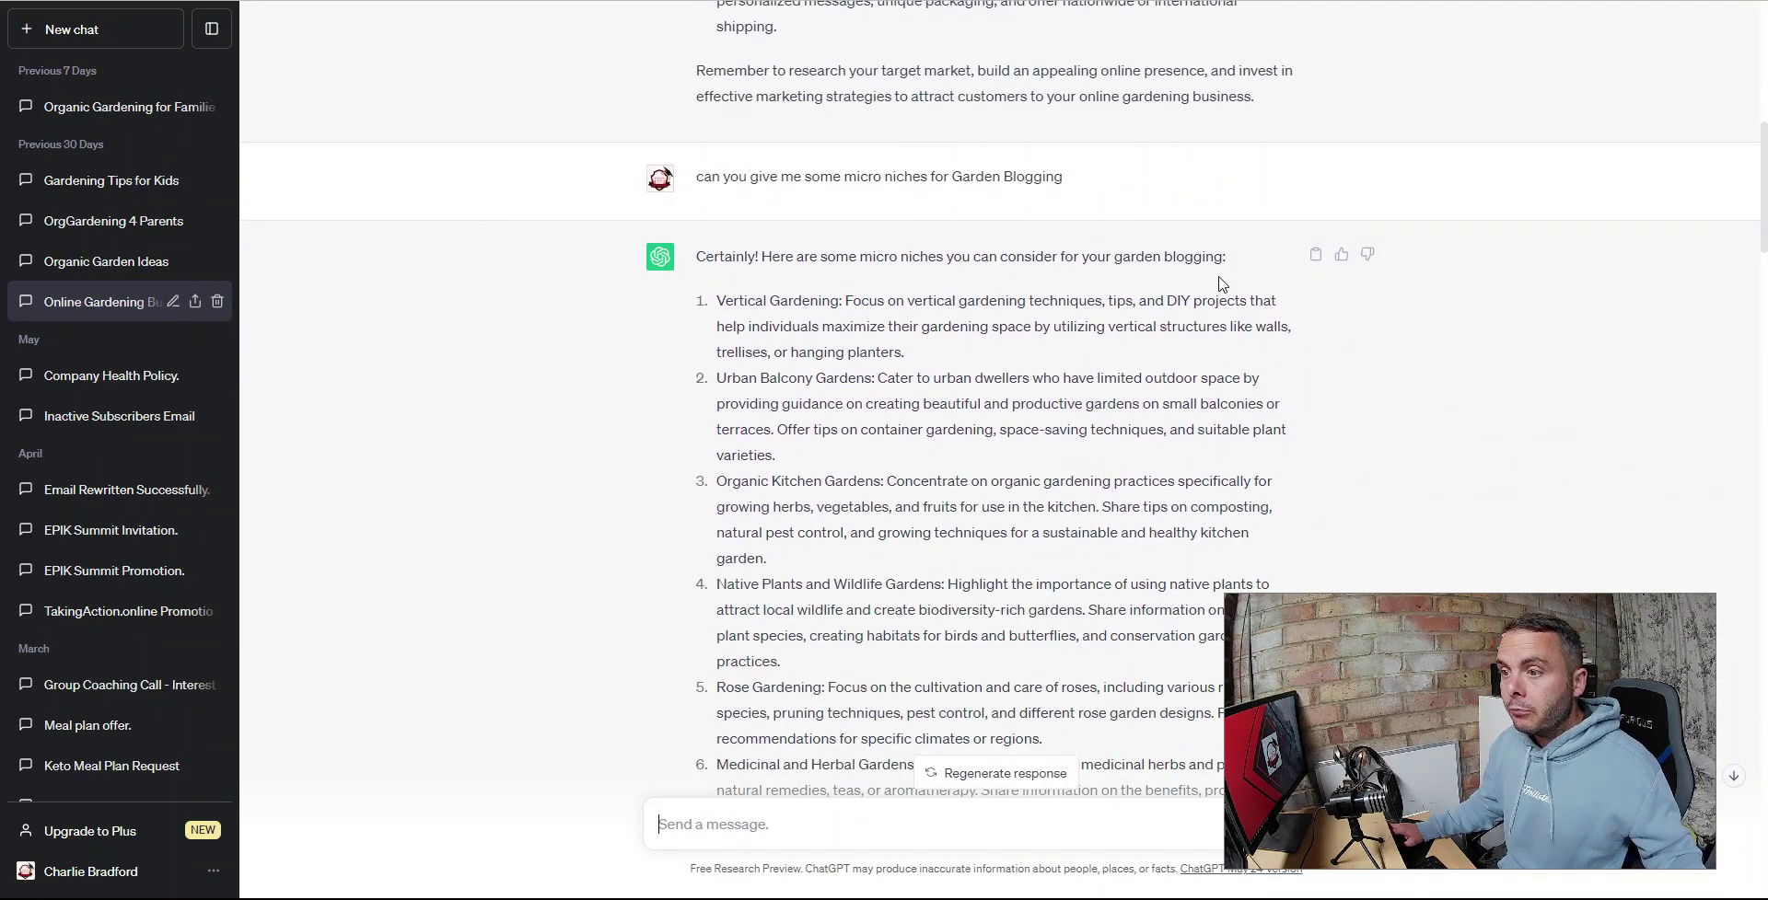
scroll(758, 257, "down", 1)
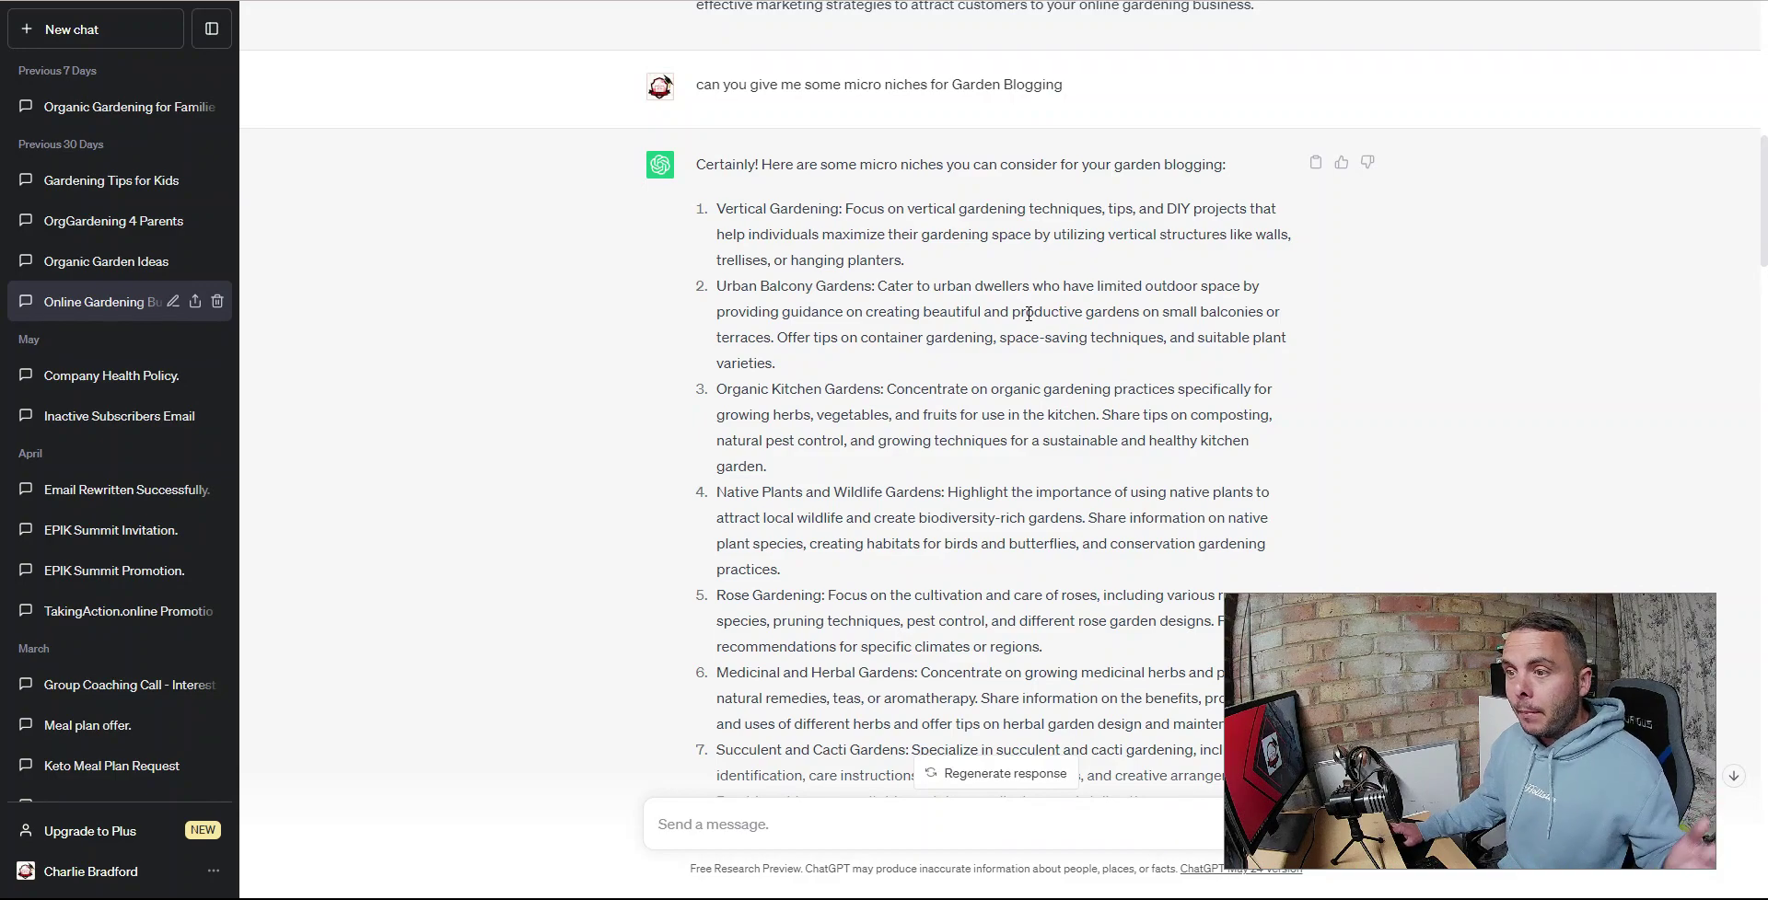
scroll(1028, 314, "down", 2)
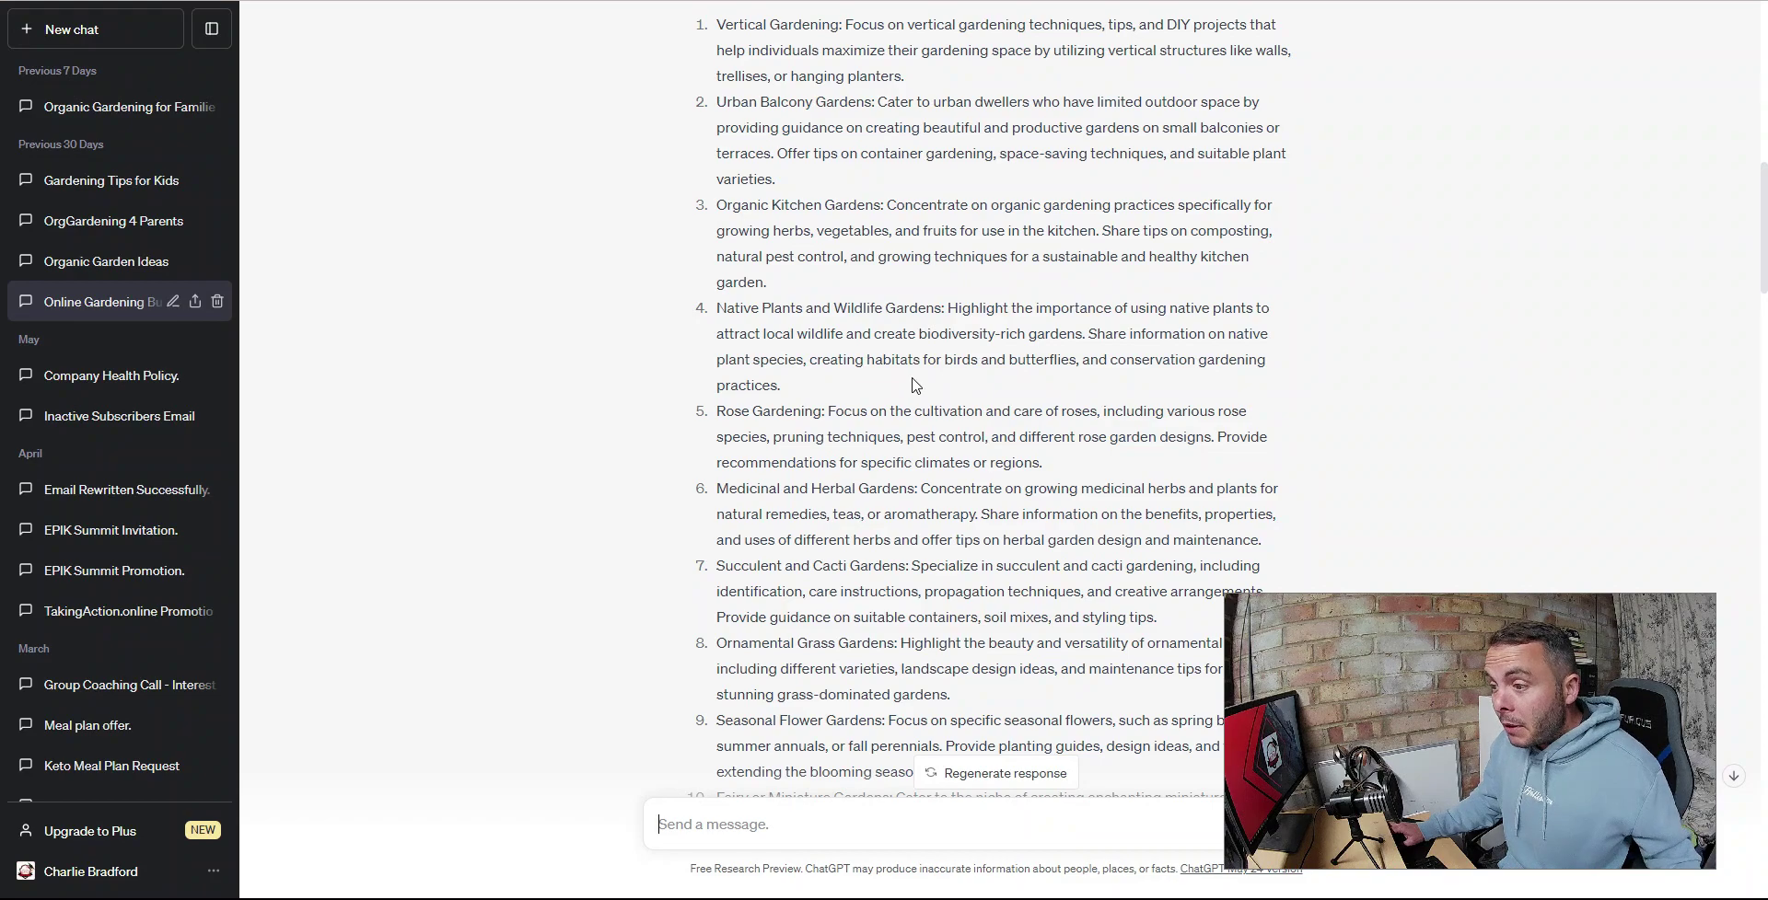
scroll(917, 384, "down", 2)
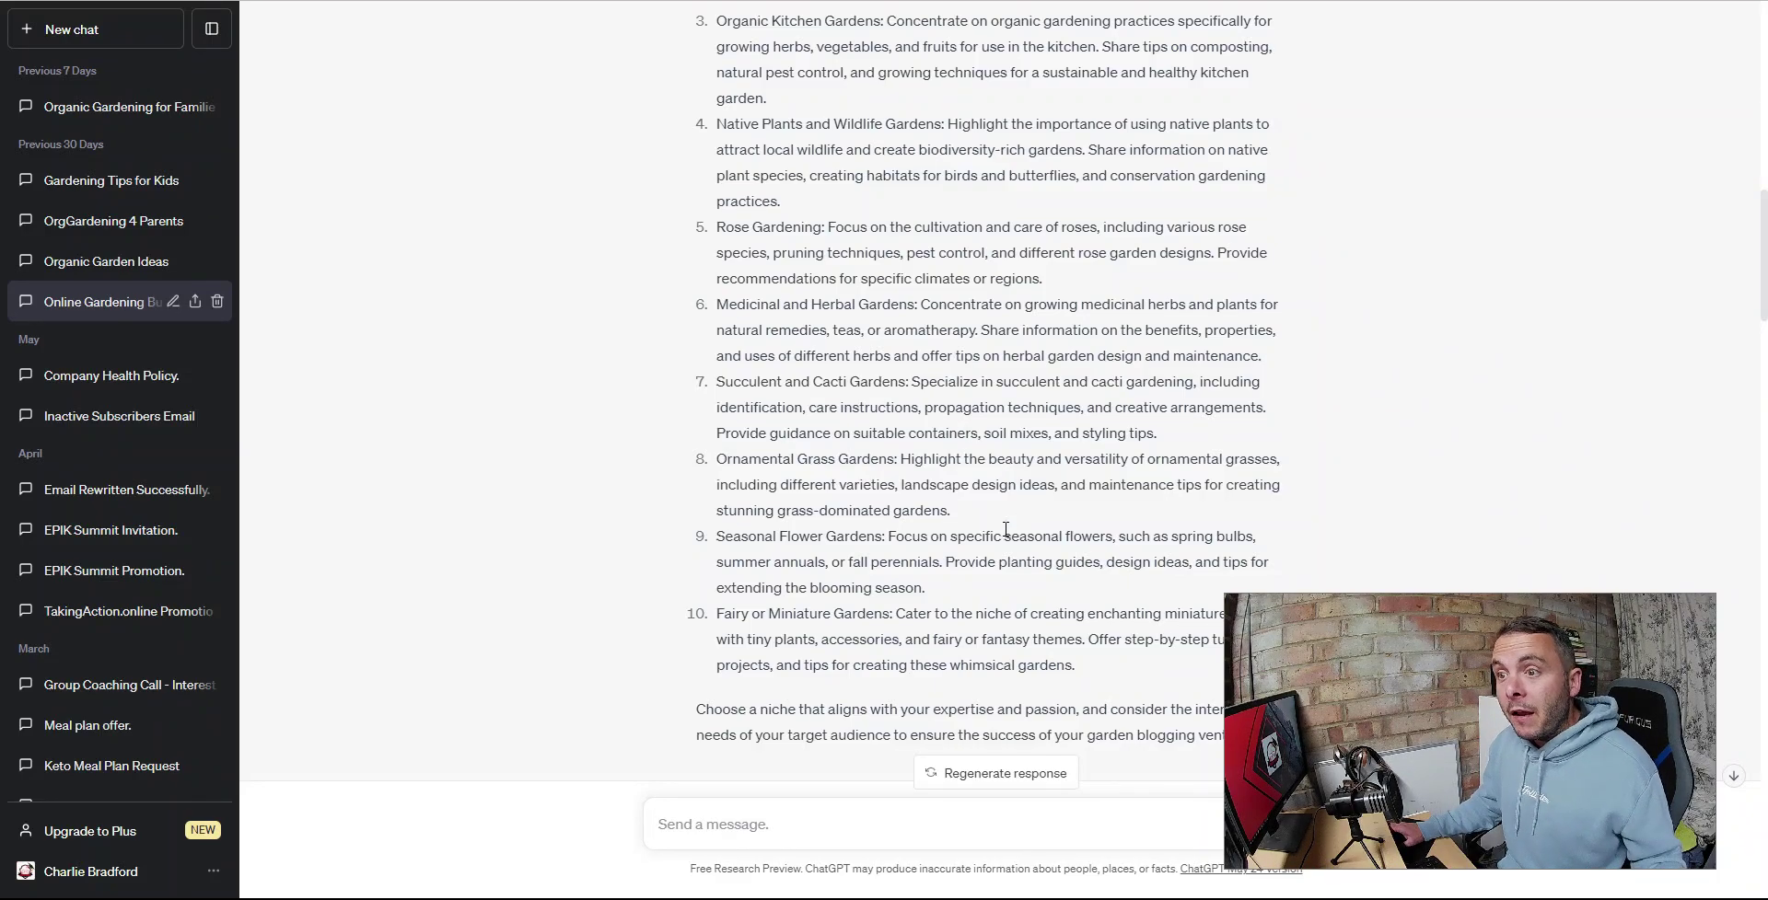
scroll(1004, 534, "up", 2)
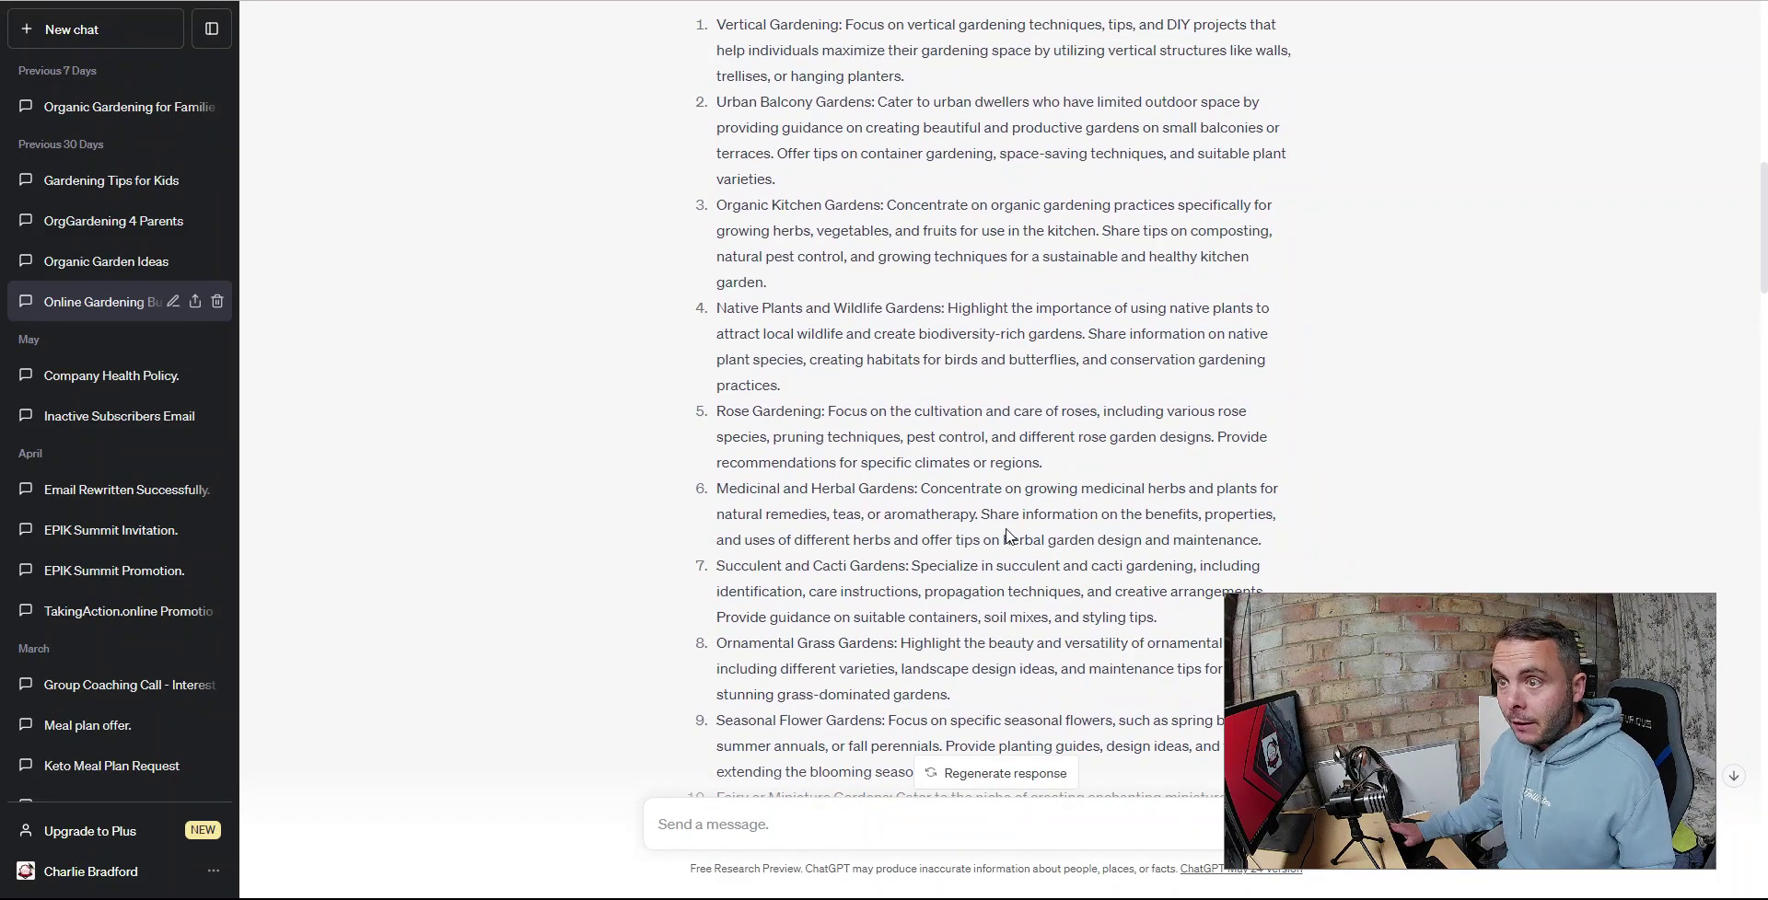
scroll(921, 415, "up", 1)
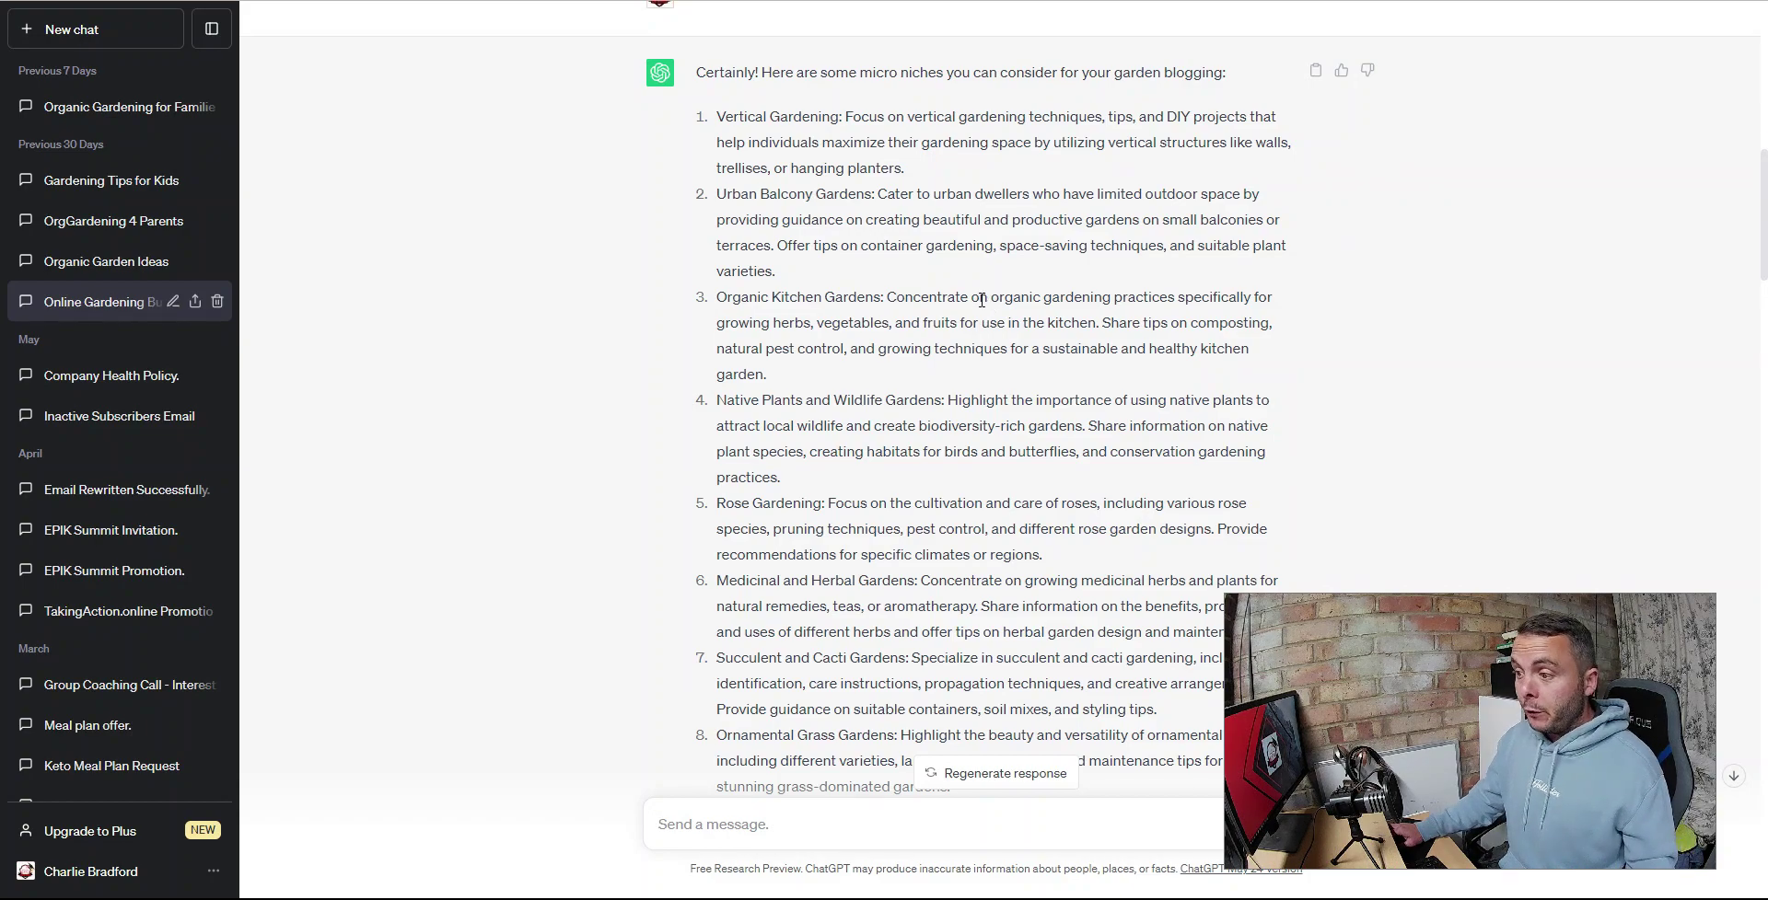
scroll(982, 299, "down", 2)
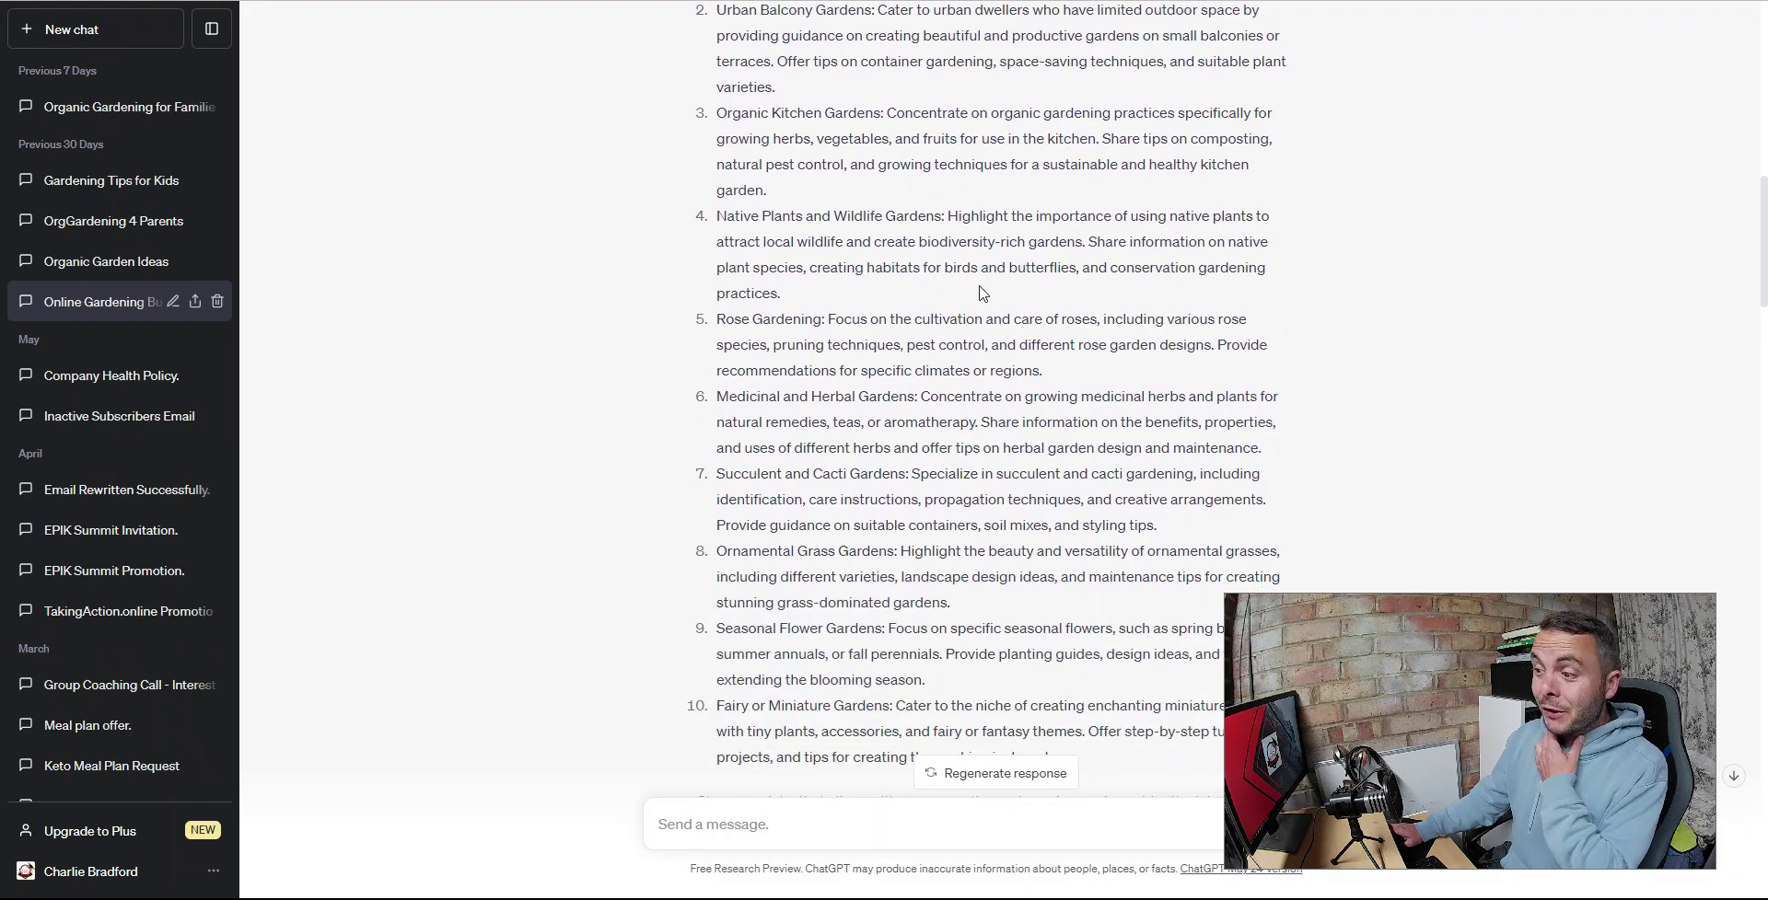
- Read through the content plan for Organic Kitchen Gardens, from the introduction to the DIY projects
scroll(983, 292, "down", 3)
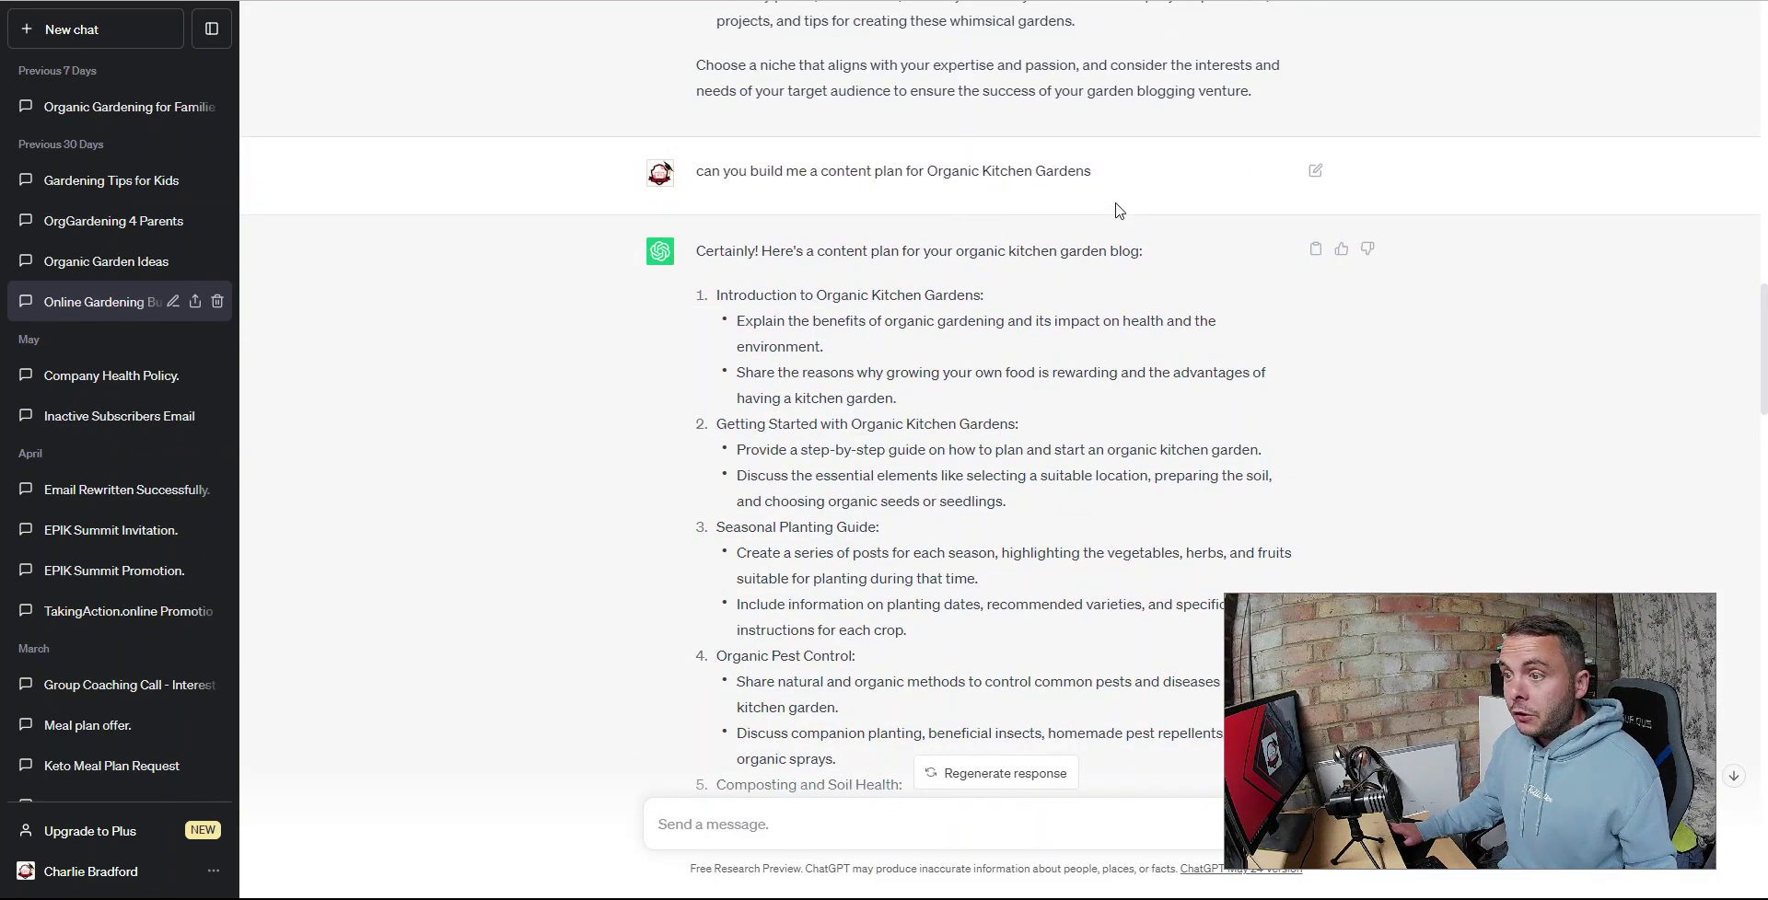
scroll(1055, 295, "down", 2)
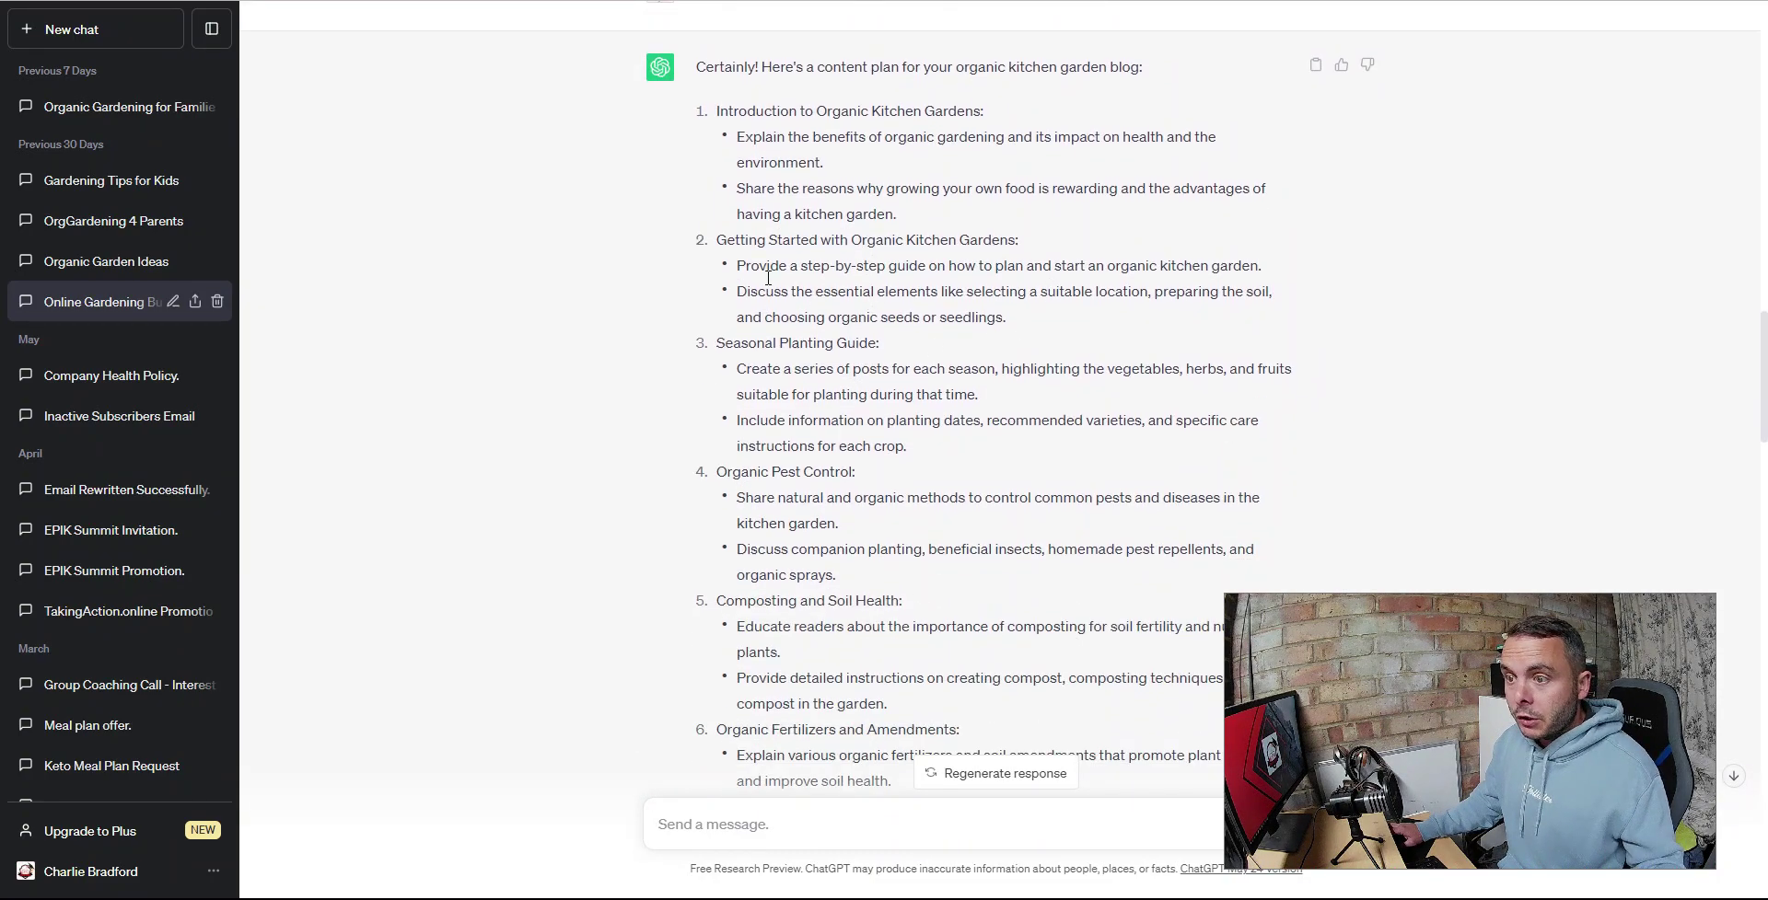
scroll(1010, 358, "down", 1)
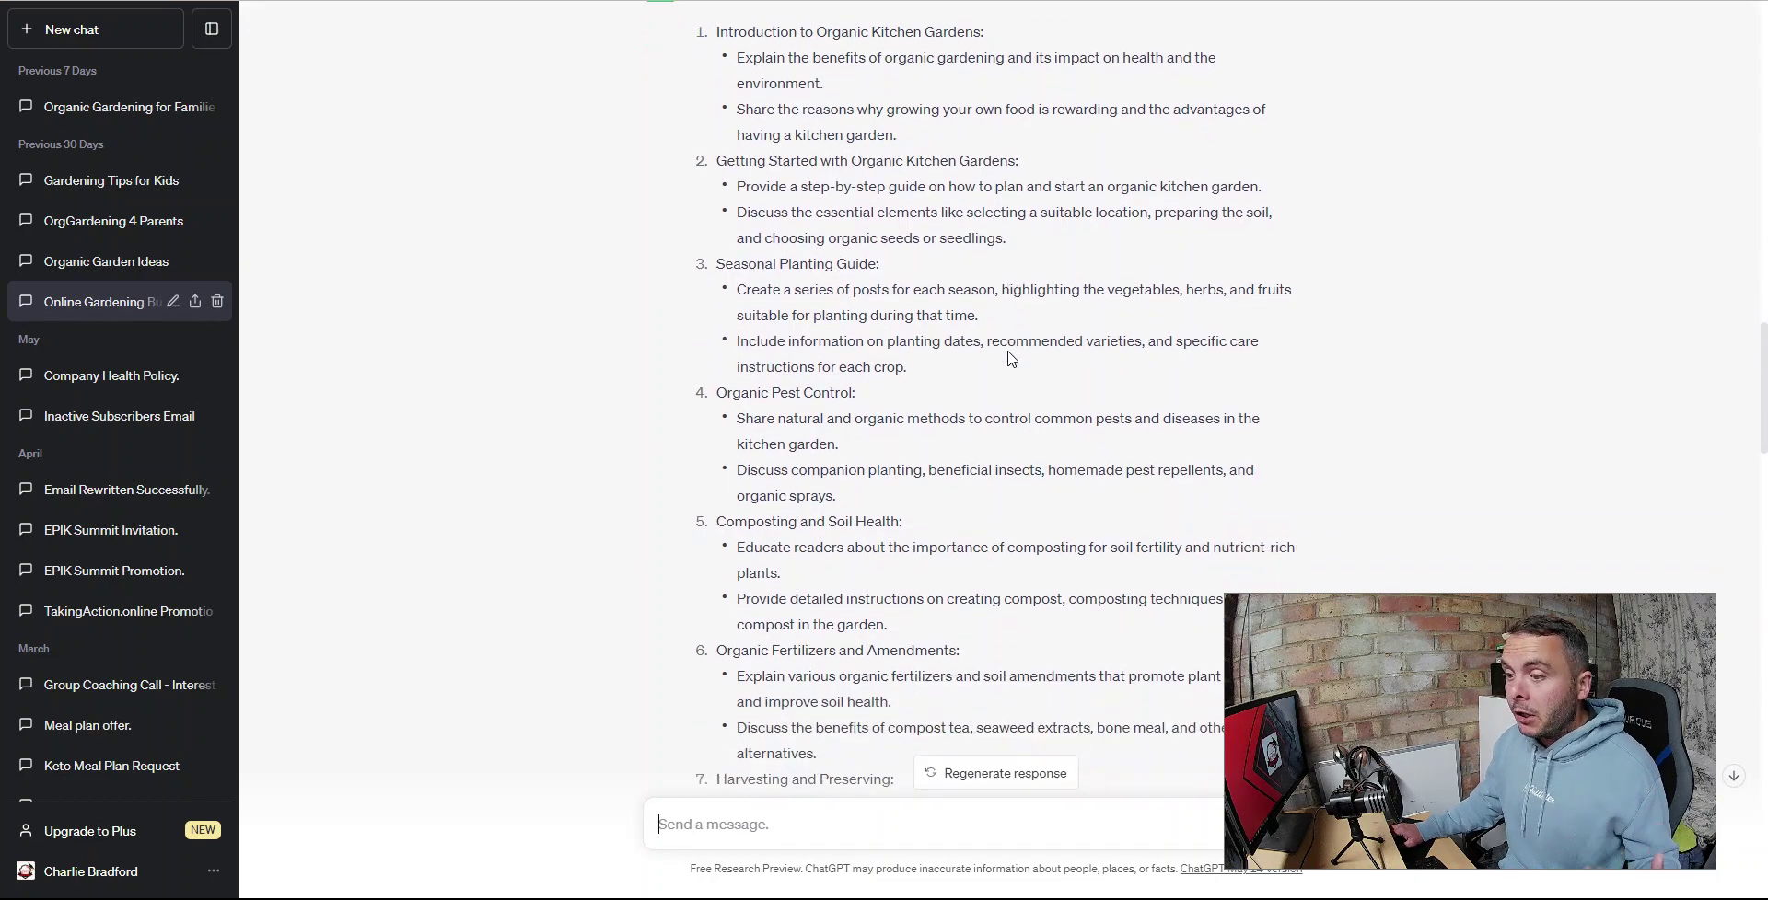
scroll(1010, 358, "down", 6)
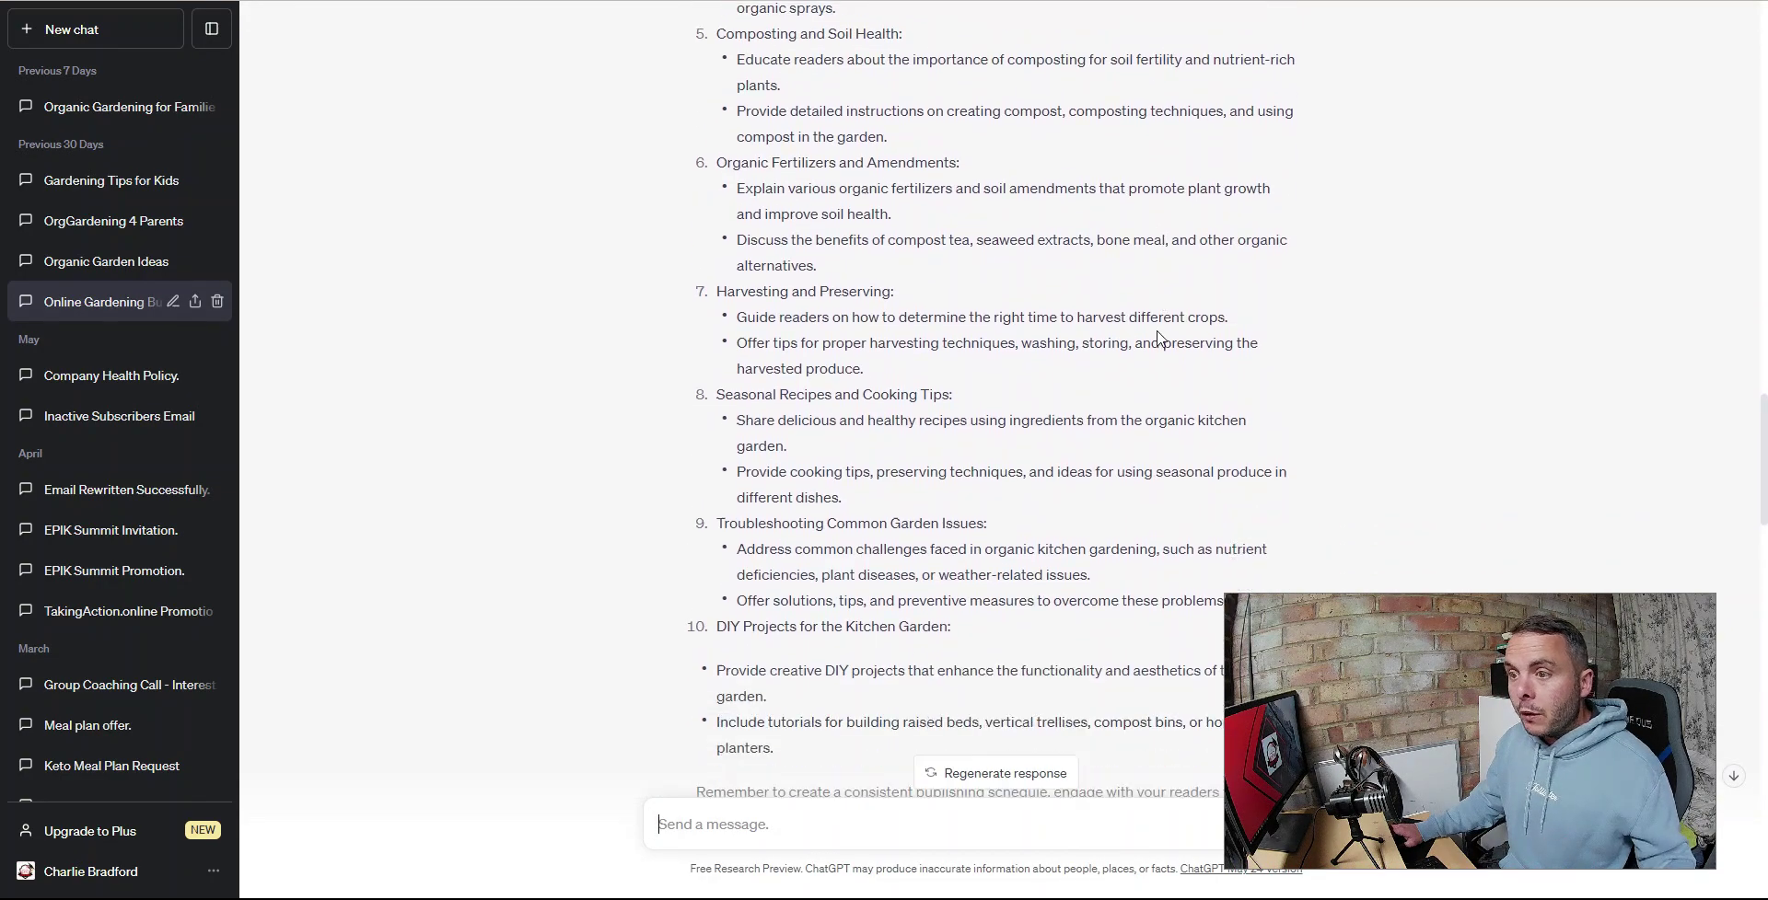
- Review the potential audiences for the organic kitchen garden topic and highlight the "Parents and Families:" heading
scroll(1160, 339, "down", 7)
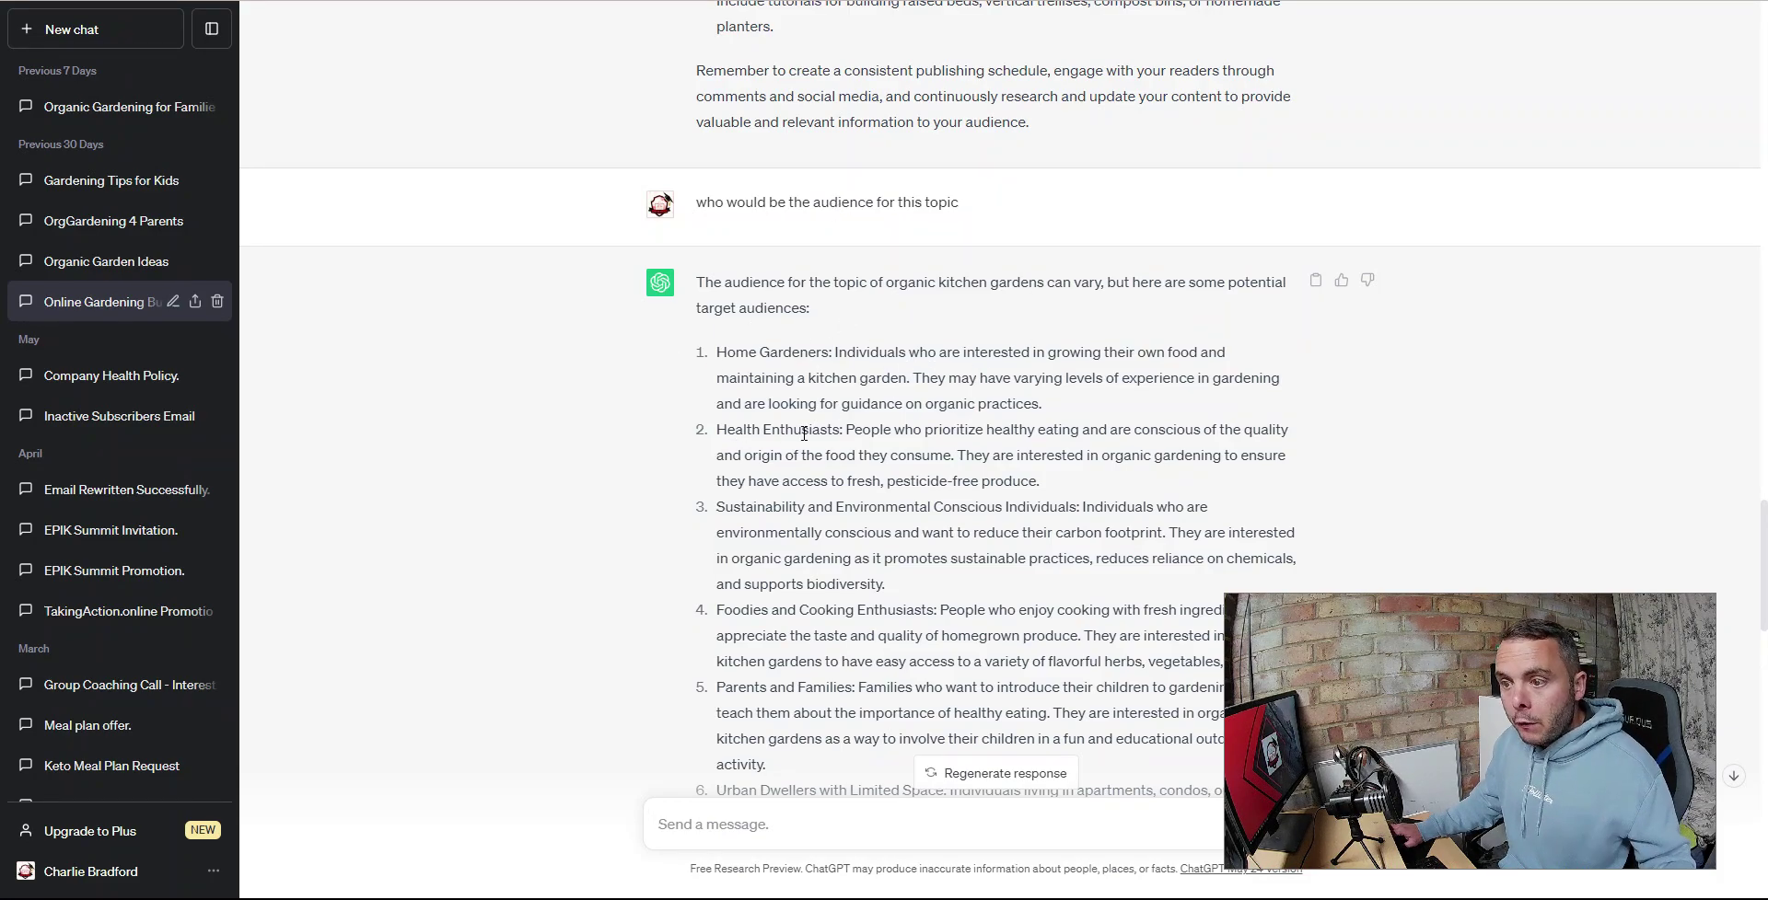
scroll(804, 433, "down", 2)
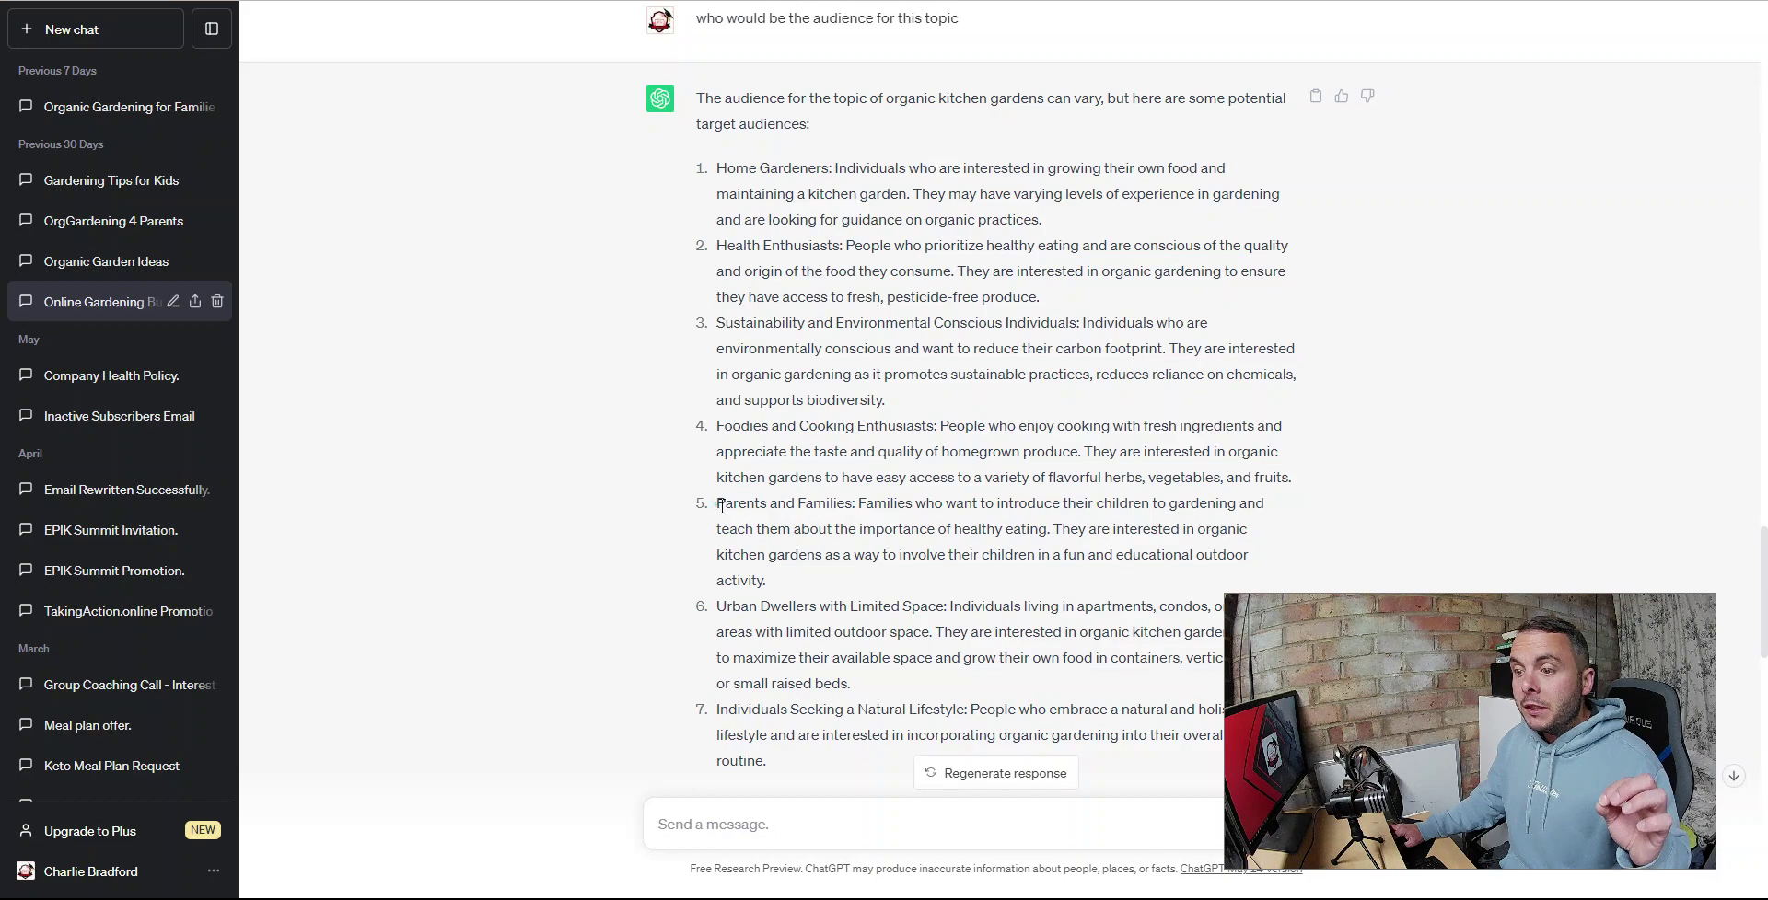
left_click_drag(718, 504, 858, 518)
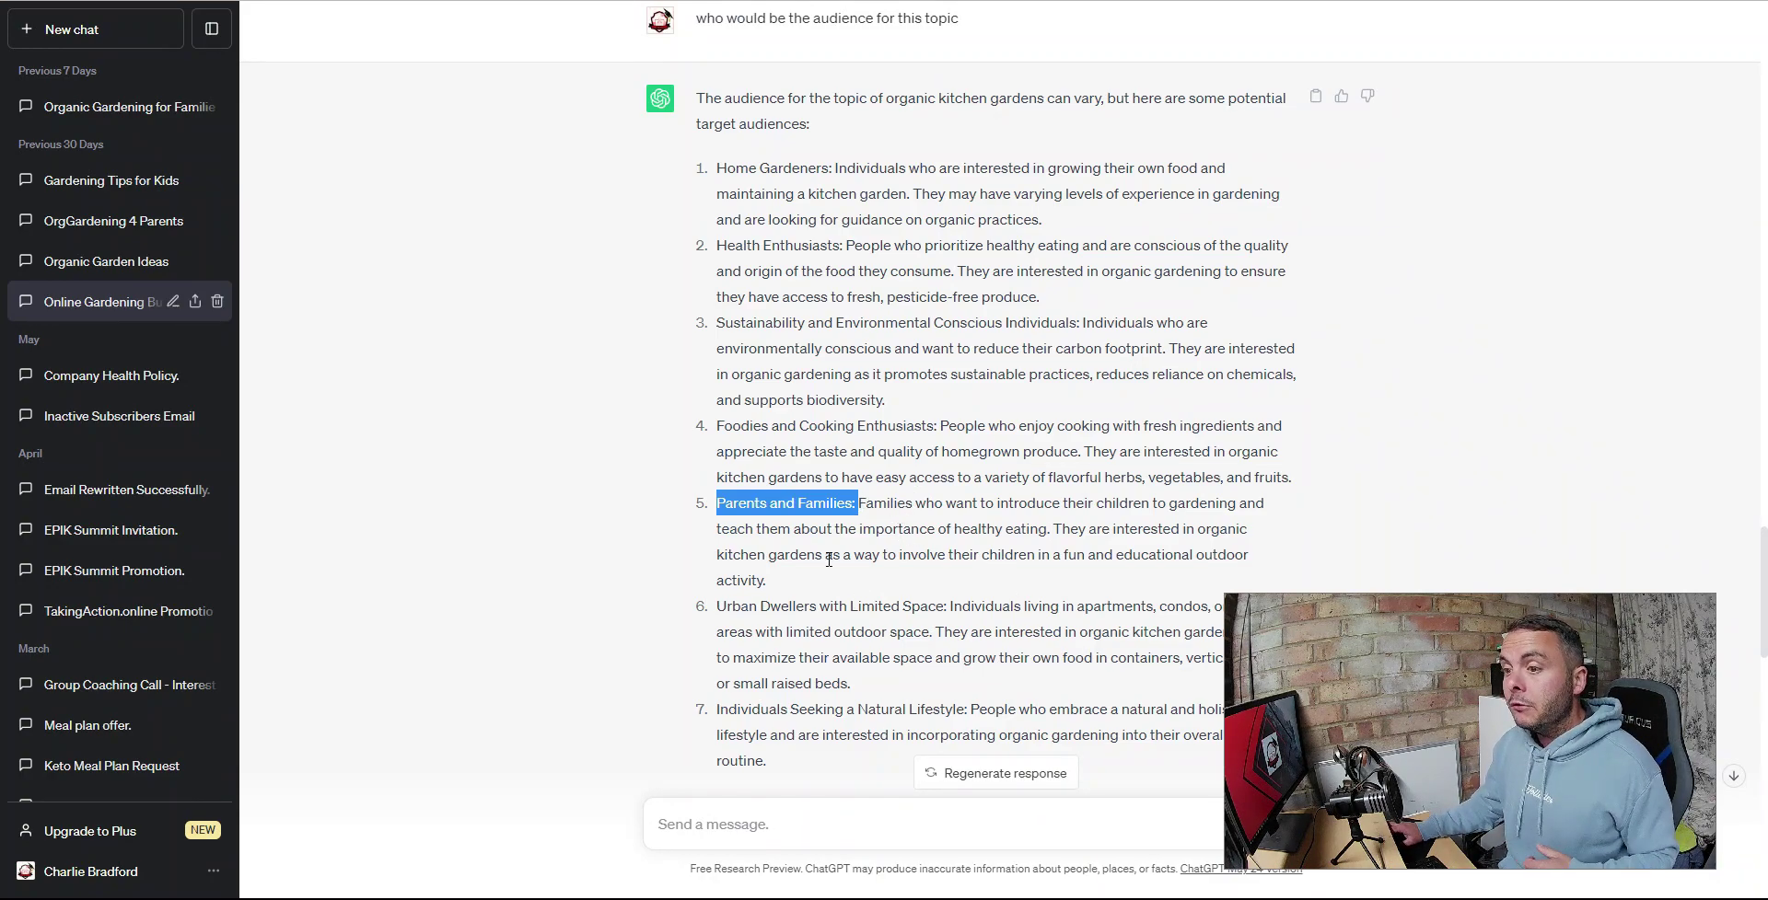
- Read through the gardening content plan tailored for Parents and Families, down to the seasonal tips and celebrations
scroll(820, 558, "down", 3)
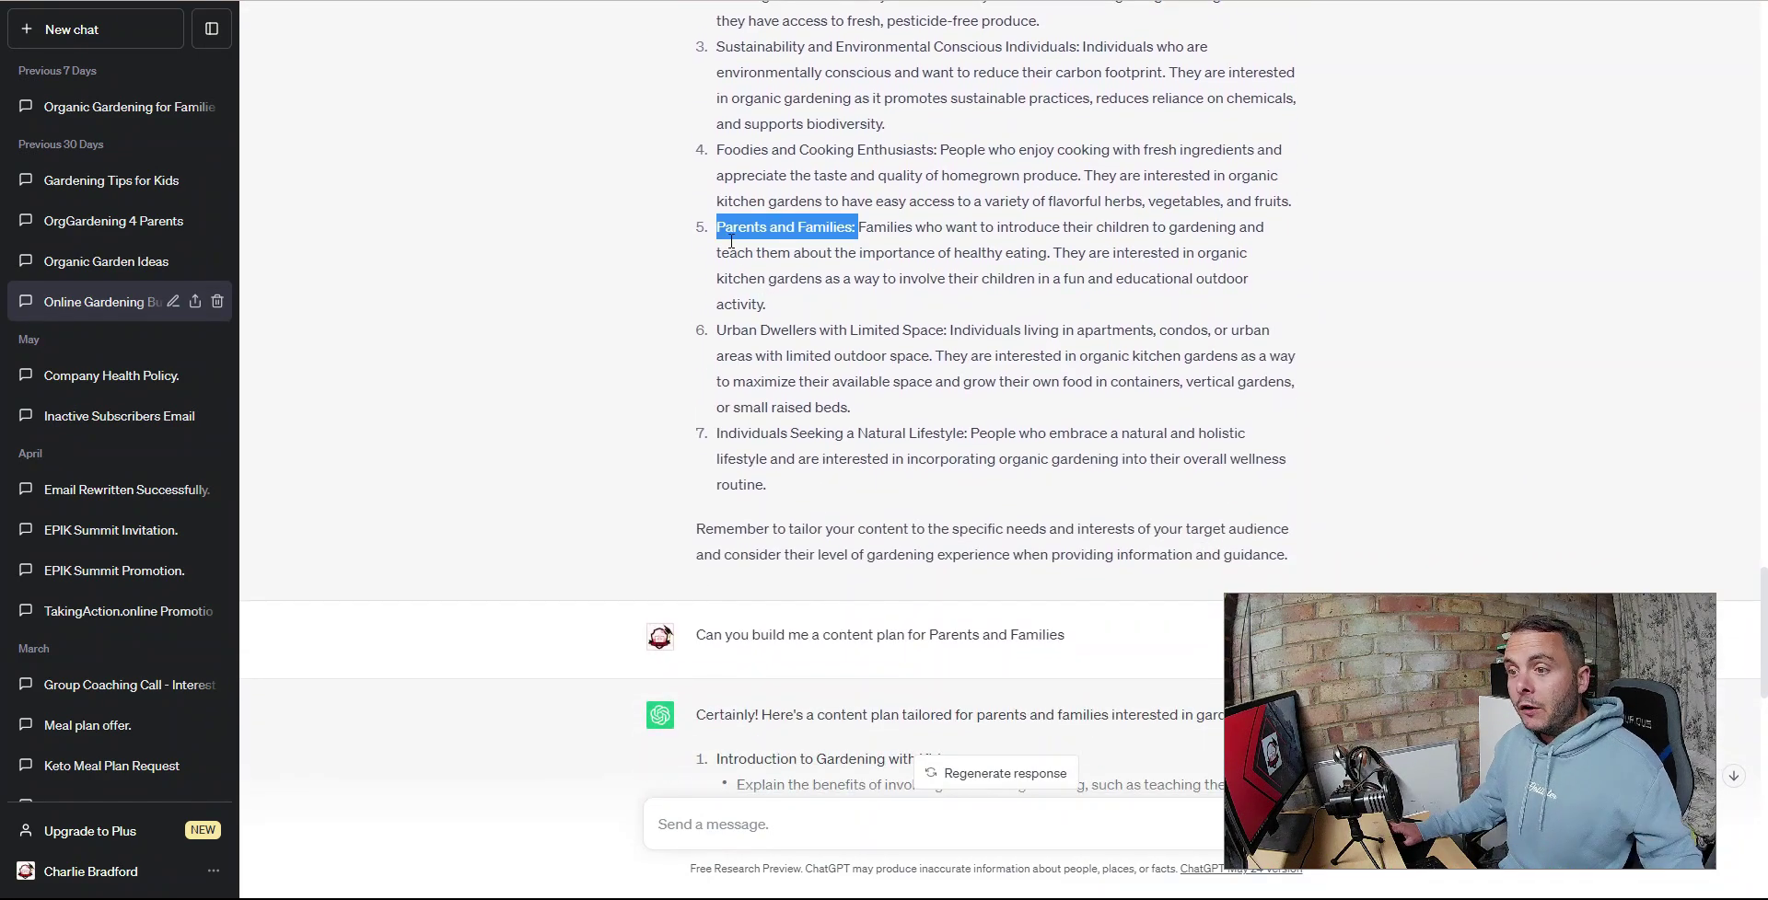
scroll(921, 626, "down", 3)
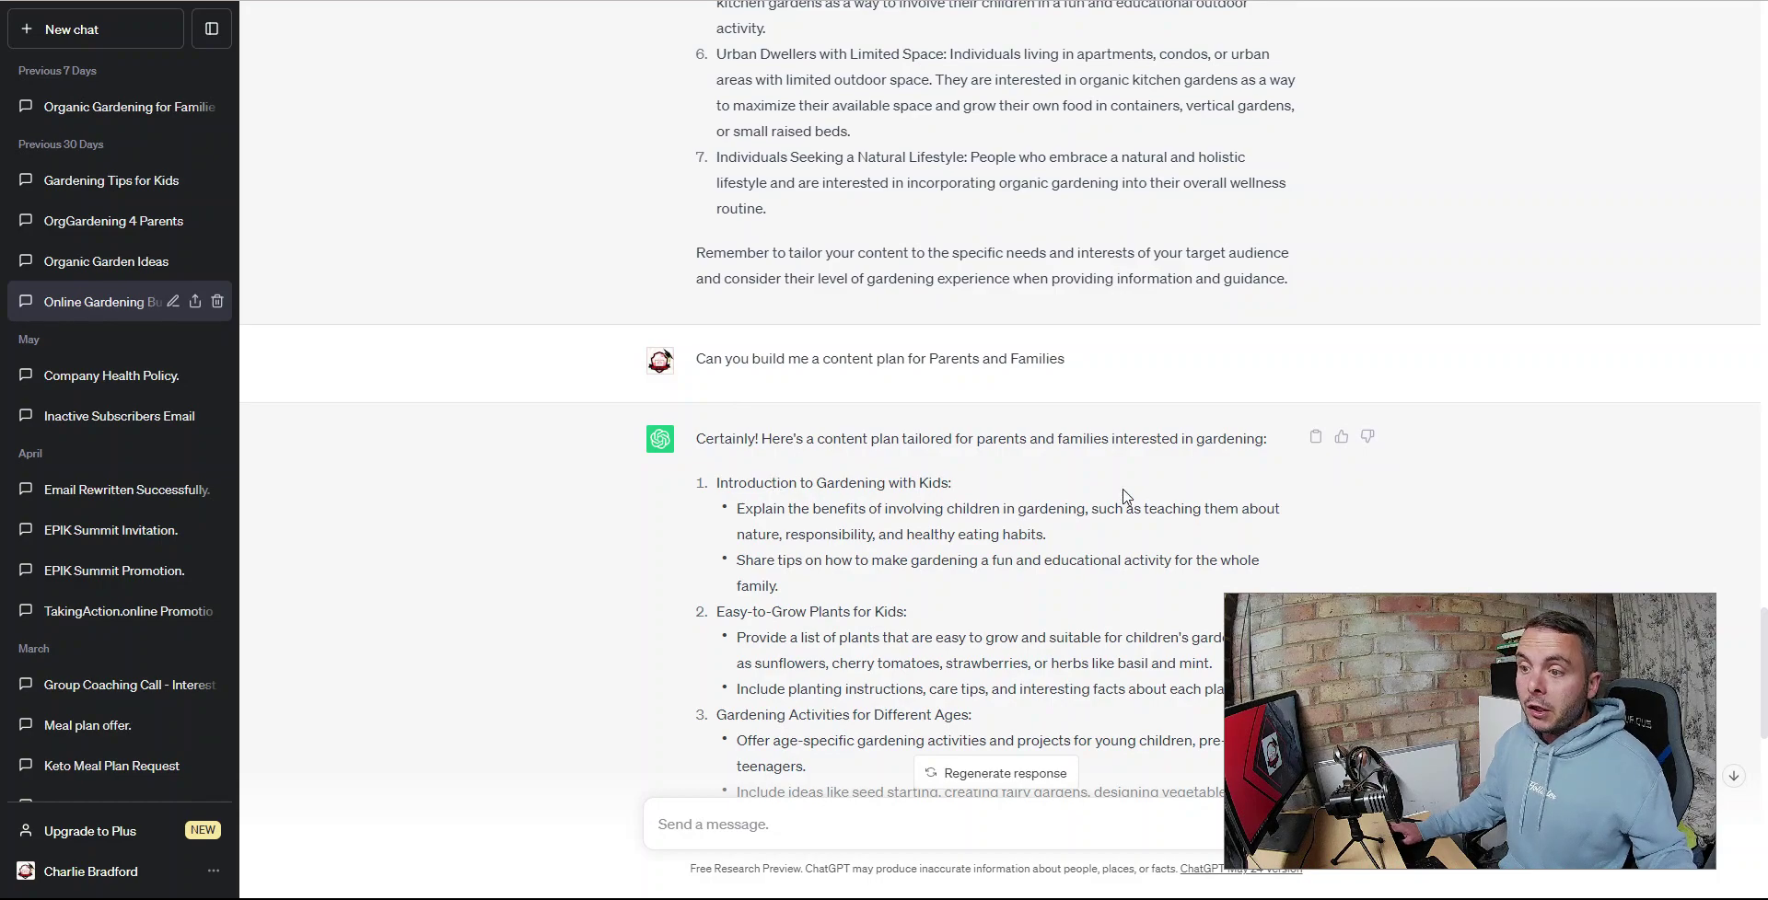
scroll(757, 513, "down", 1)
scroll(1012, 534, "down", 2)
scroll(903, 457, "down", 9)
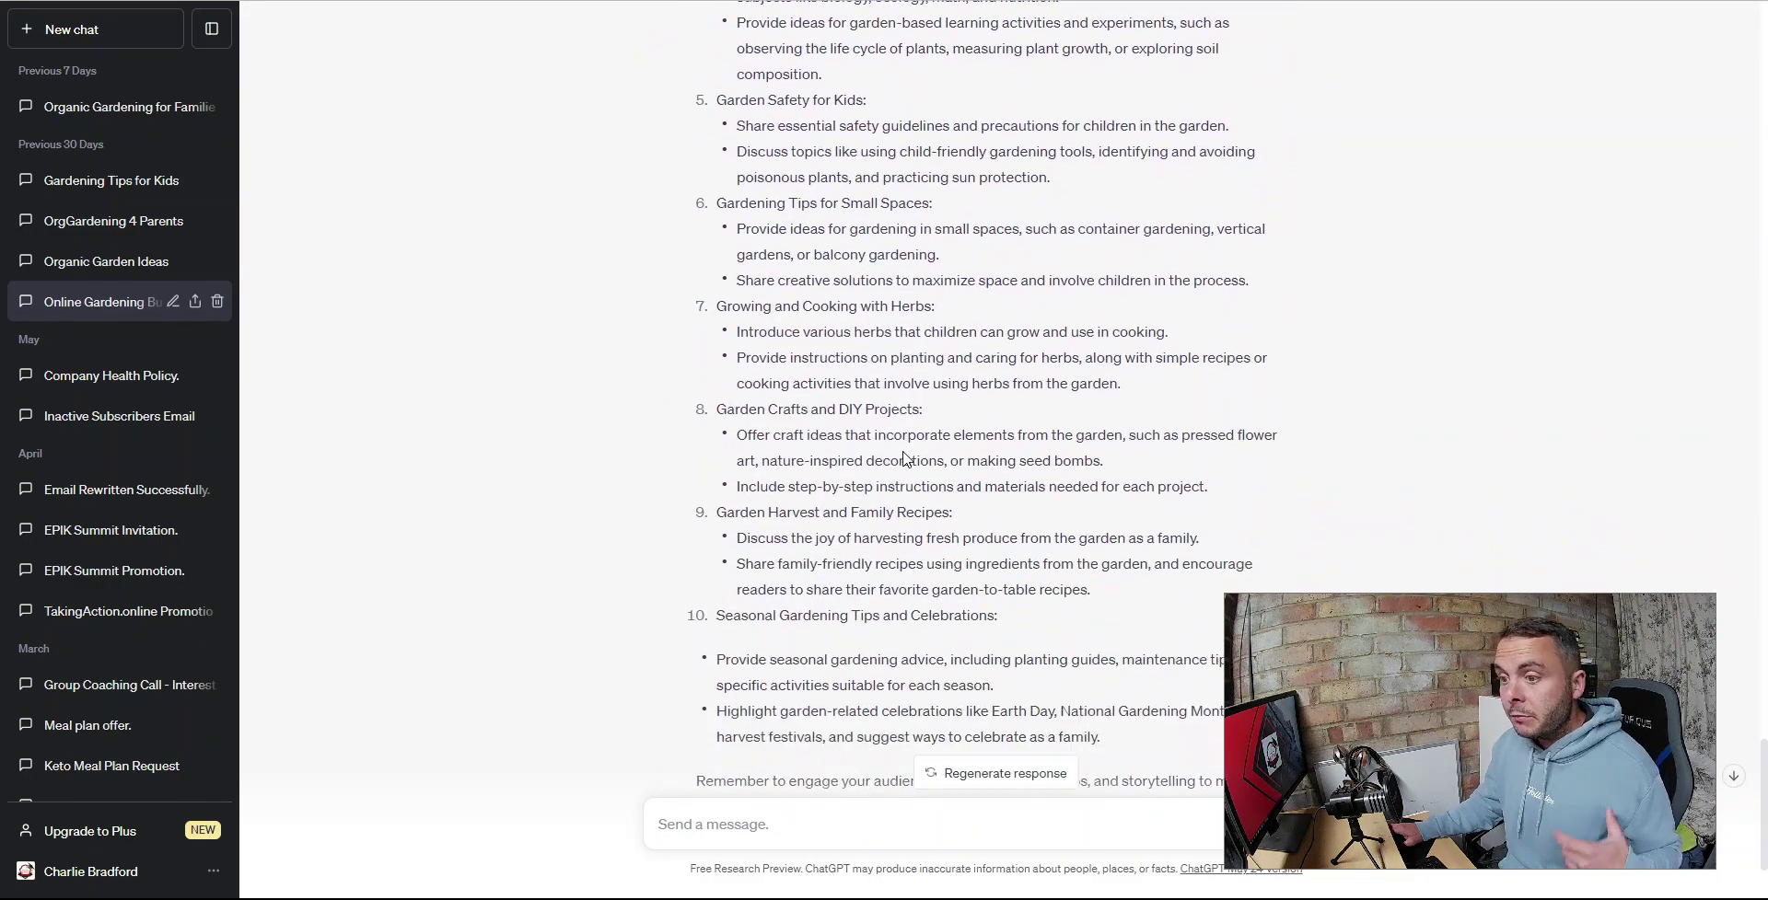
scroll(631, 339, "up", 1)
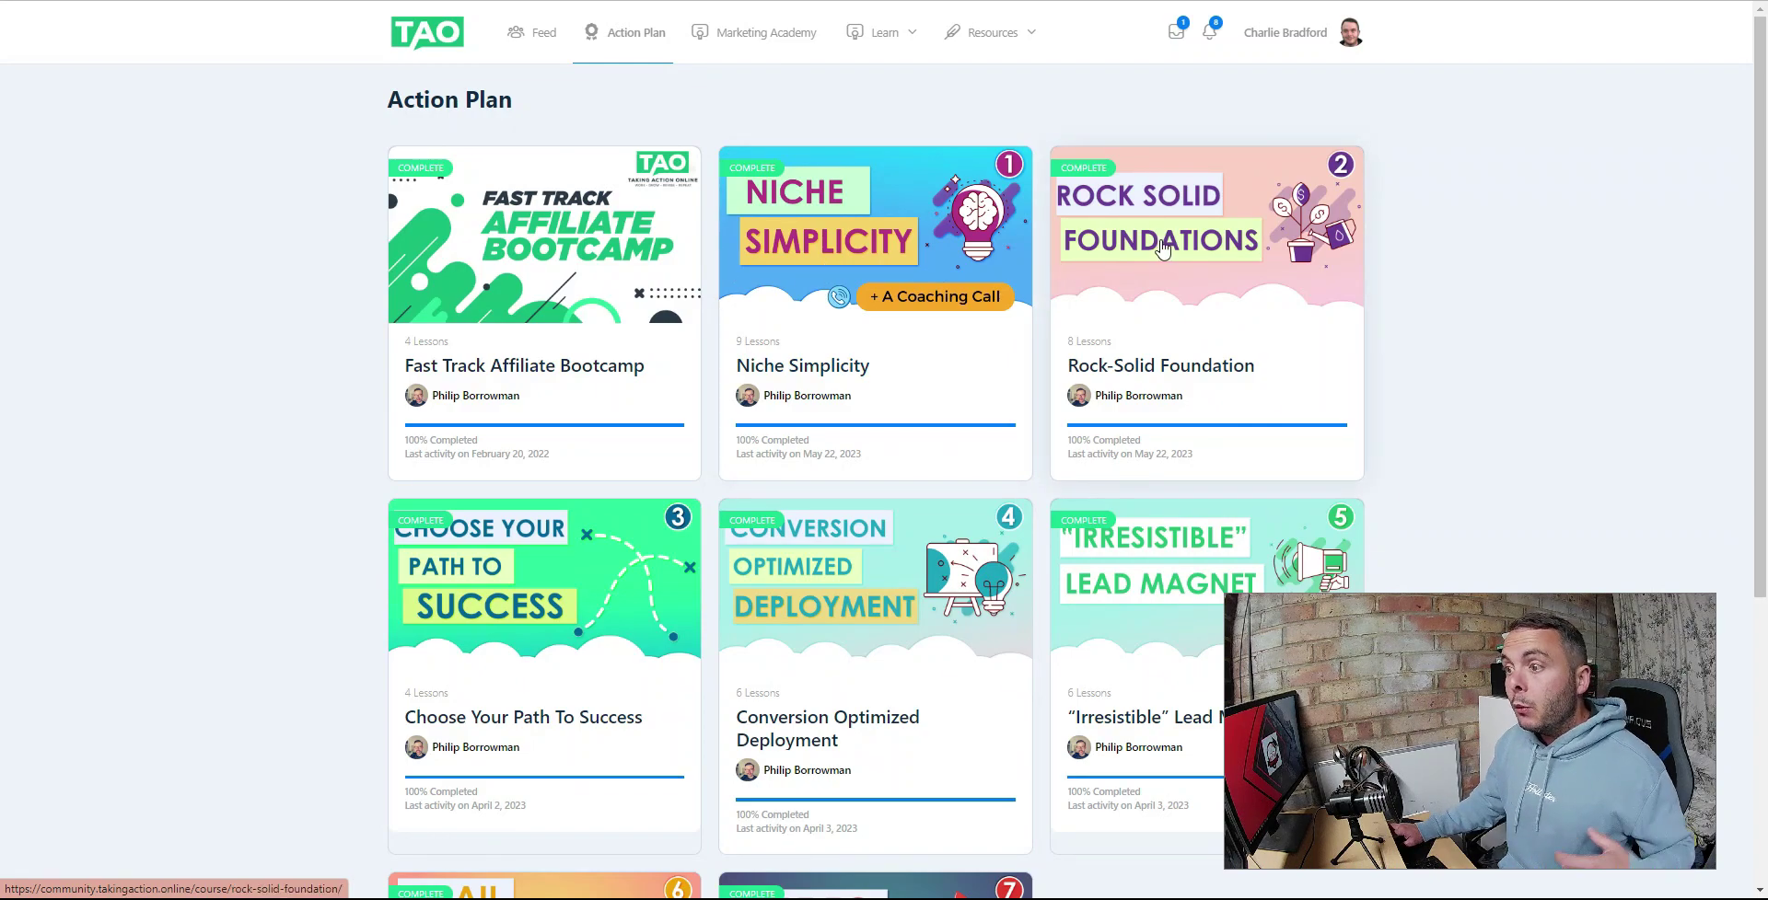
- Switch back to the Action Plan page, open the Rock-Solid Foundation course, and review its description and lesson list
left_click(1163, 246)
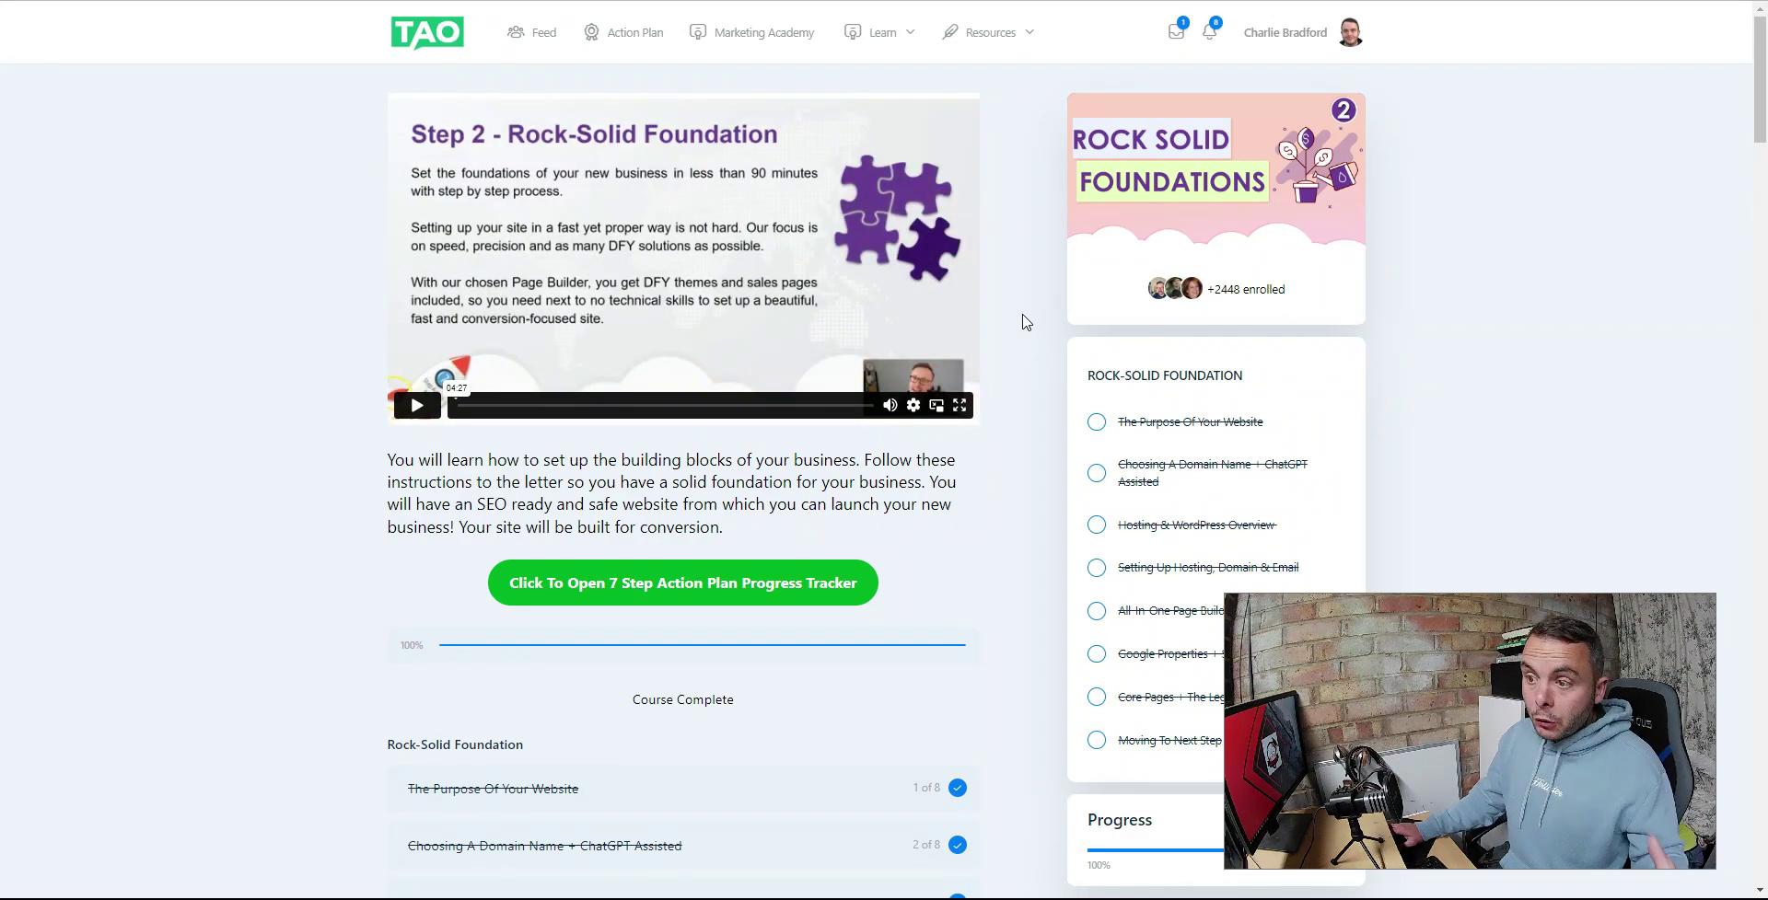
scroll(1065, 589, "down", 2)
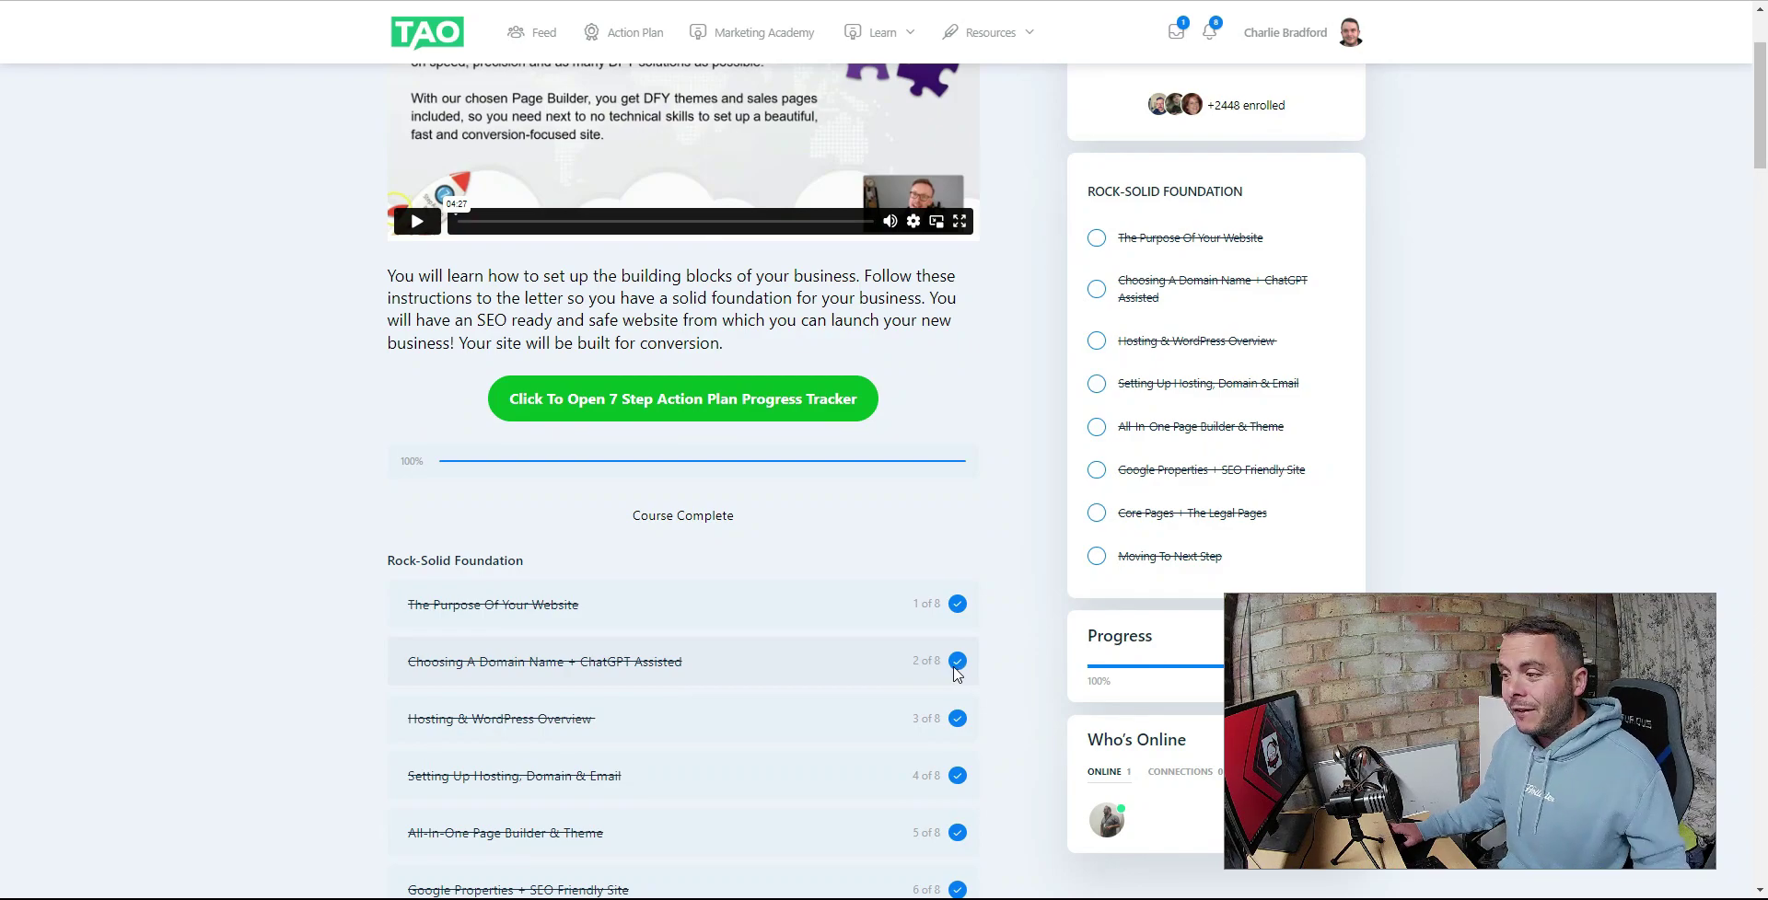
scroll(957, 673, "down", 1)
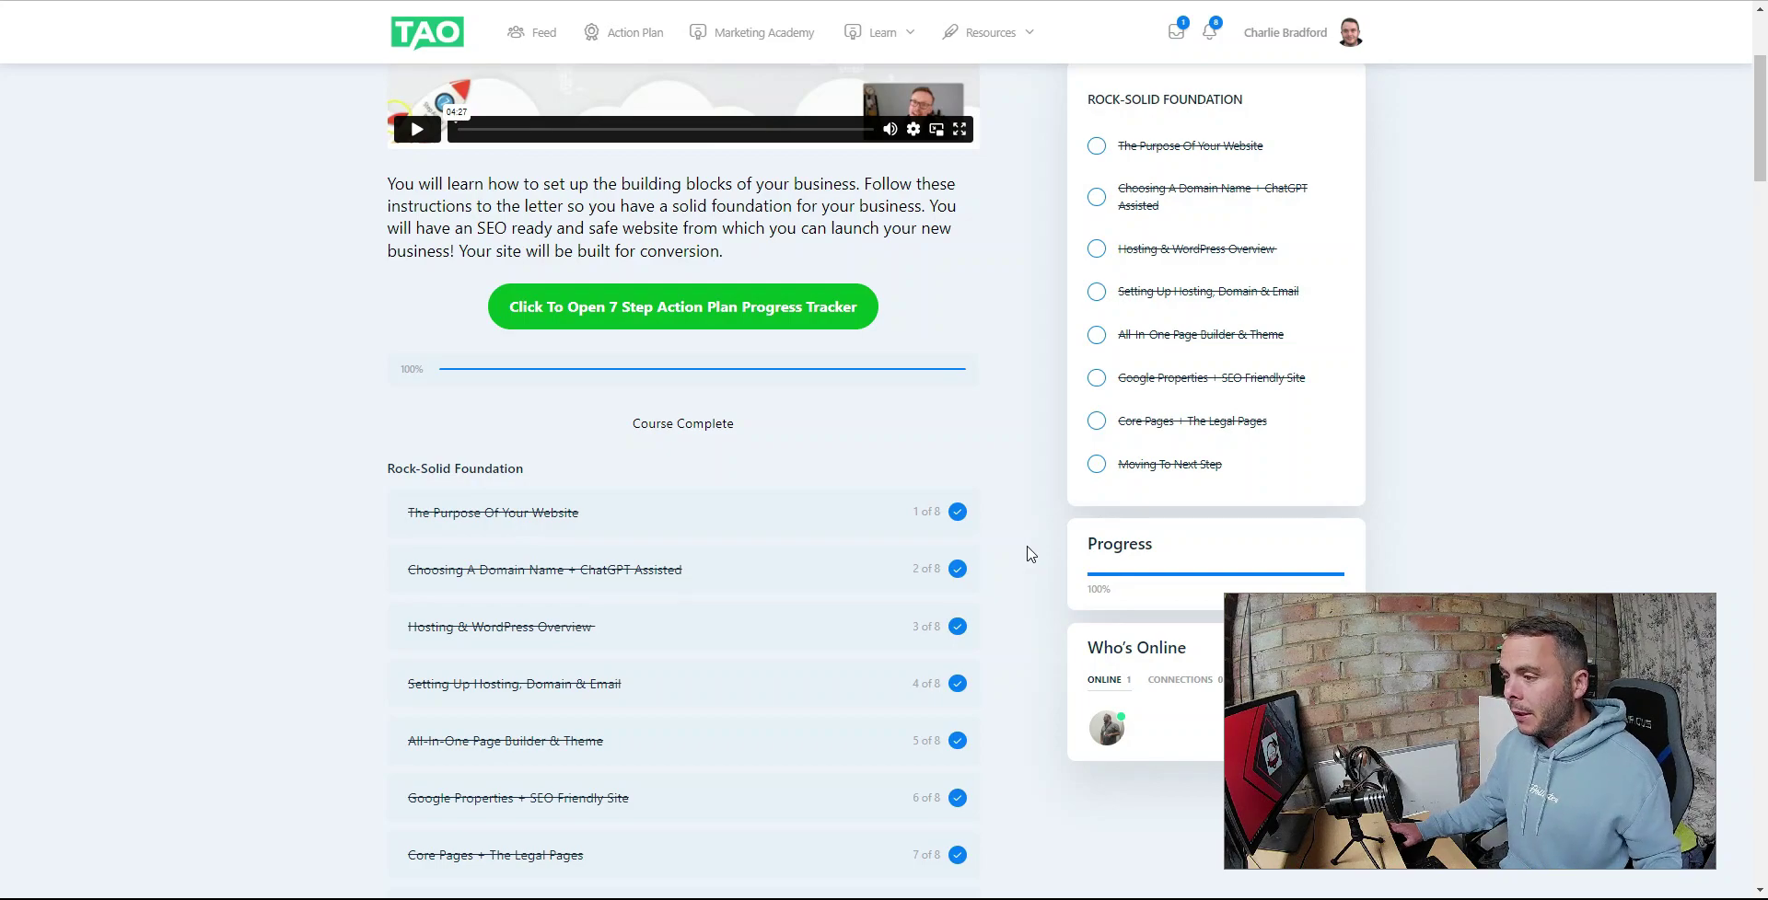
scroll(1031, 553, "down", 2)
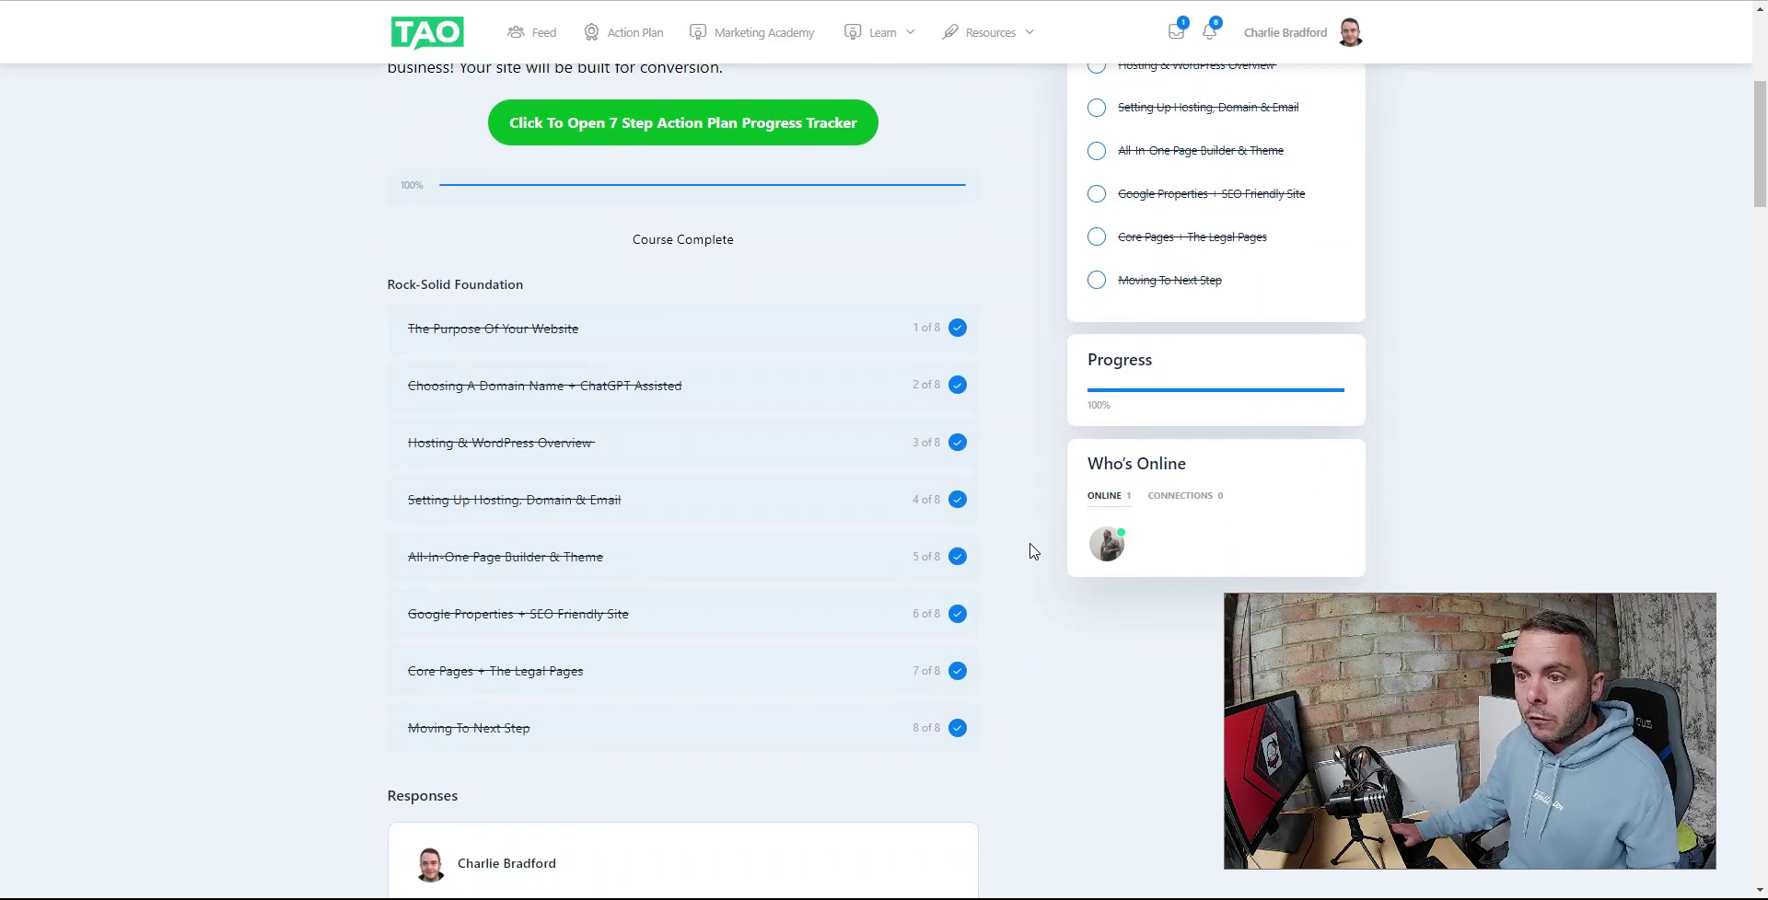
scroll(1033, 551, "up", 5)
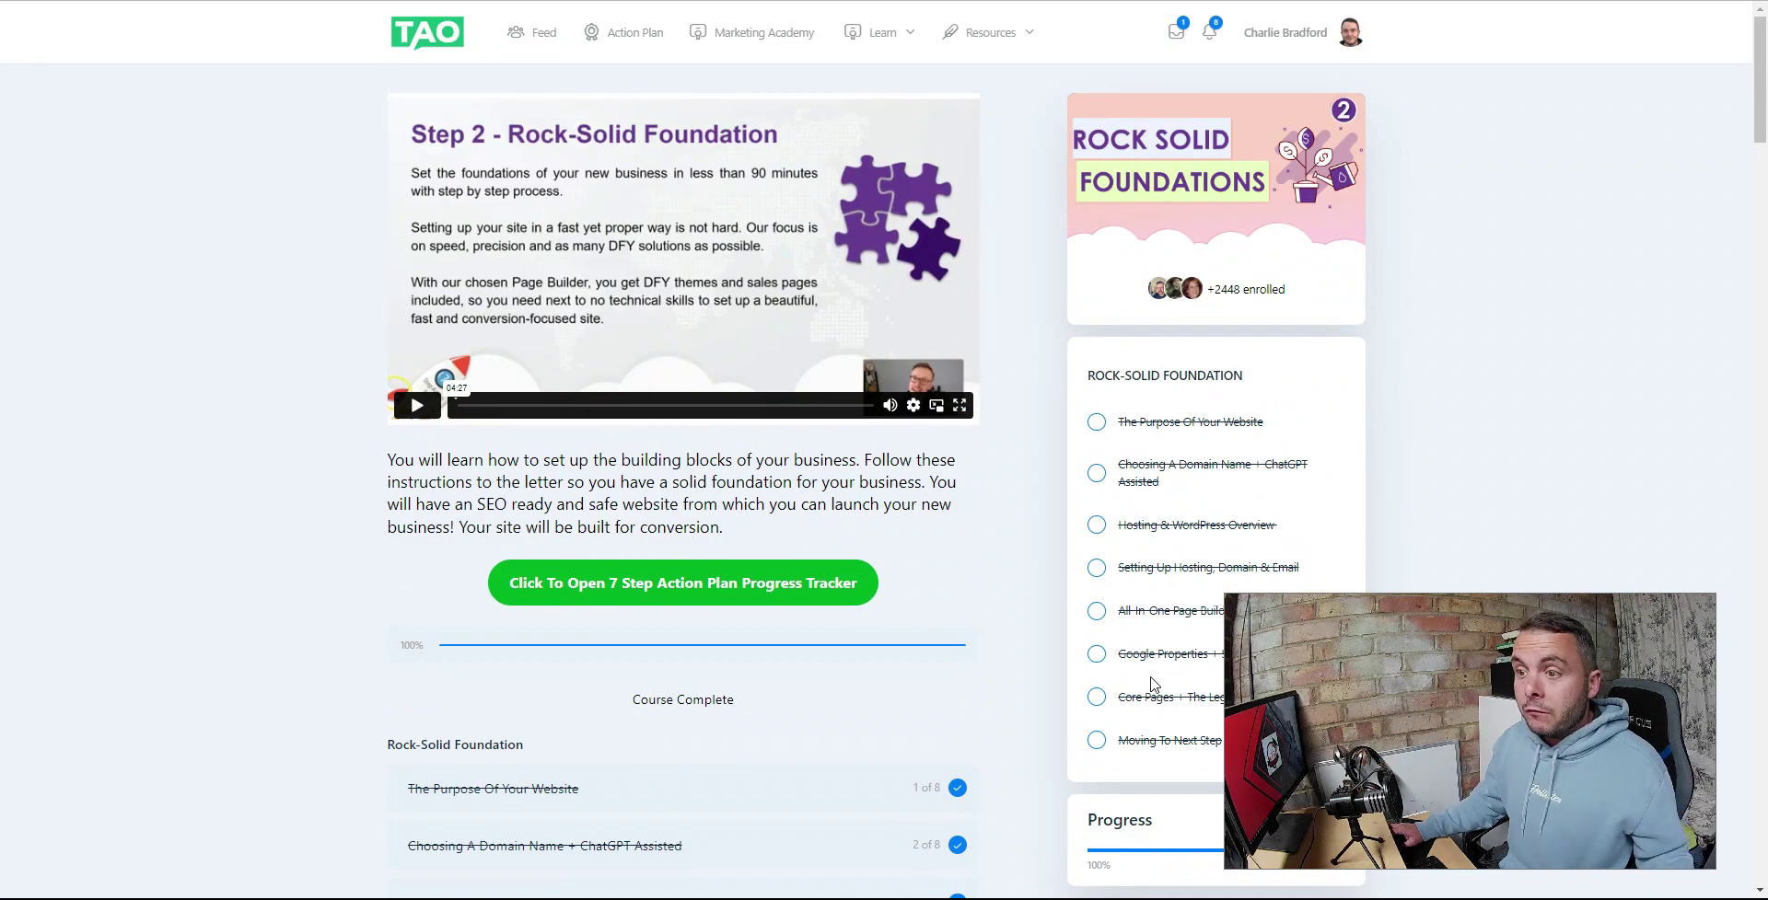
scroll(1018, 529, "down", 4)
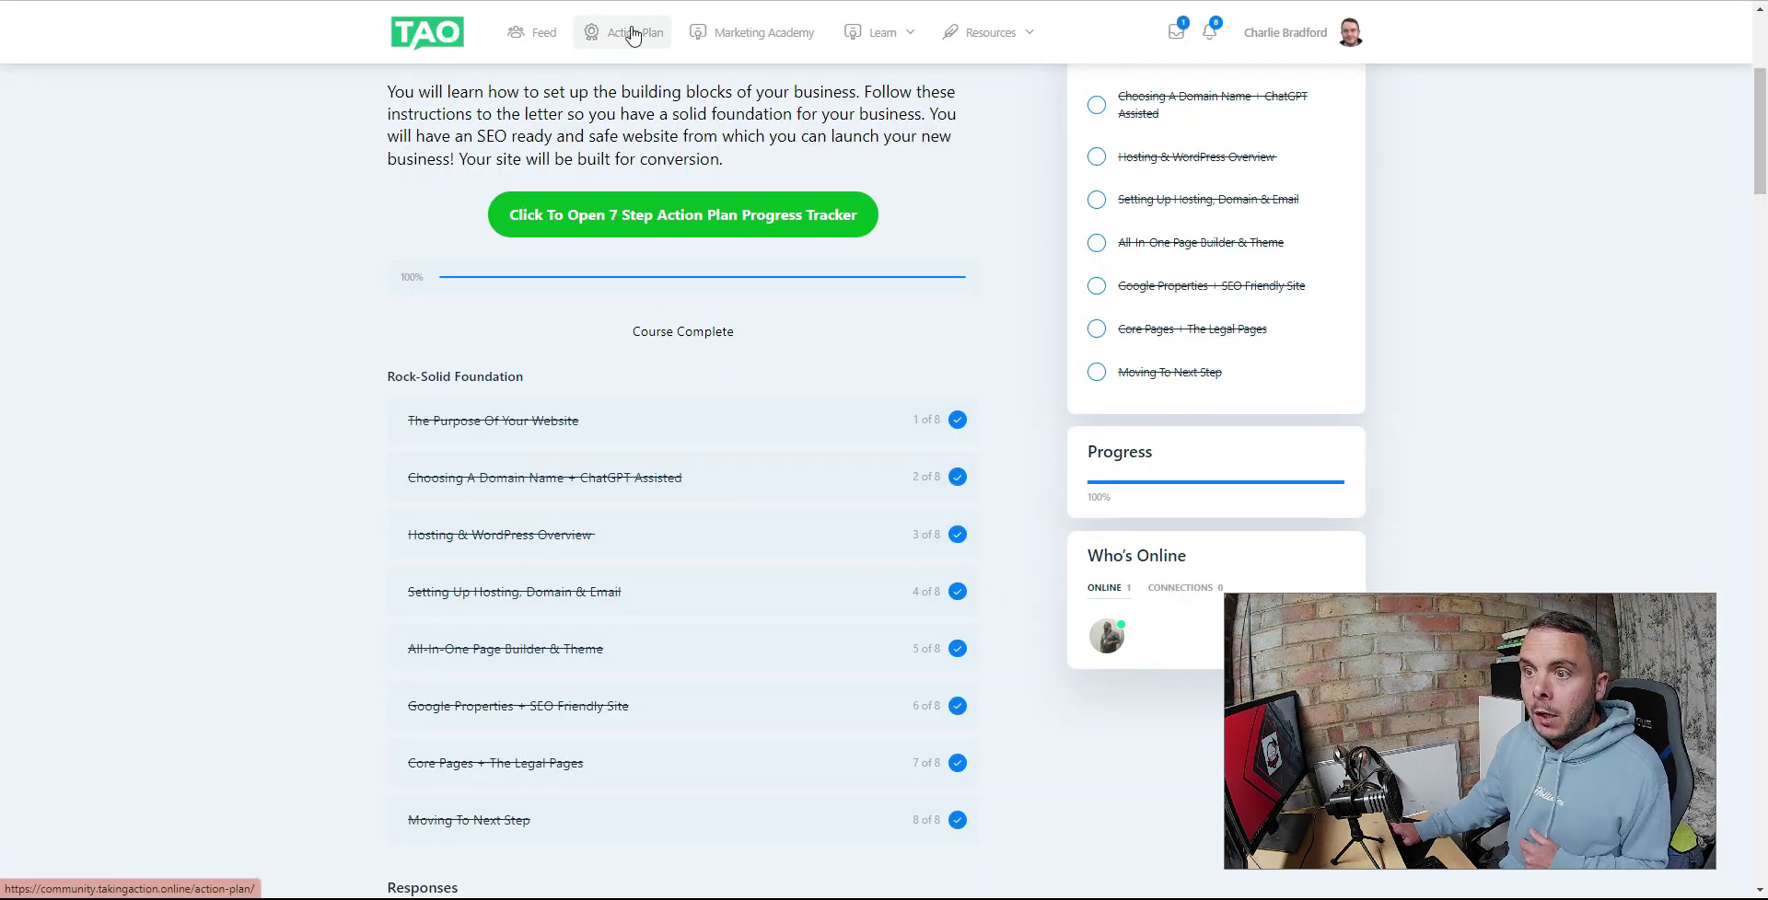
- Return to the Action Plan page, open the Choose Your Path To Success course, and review its introduction and lesson list
left_click(630, 28)
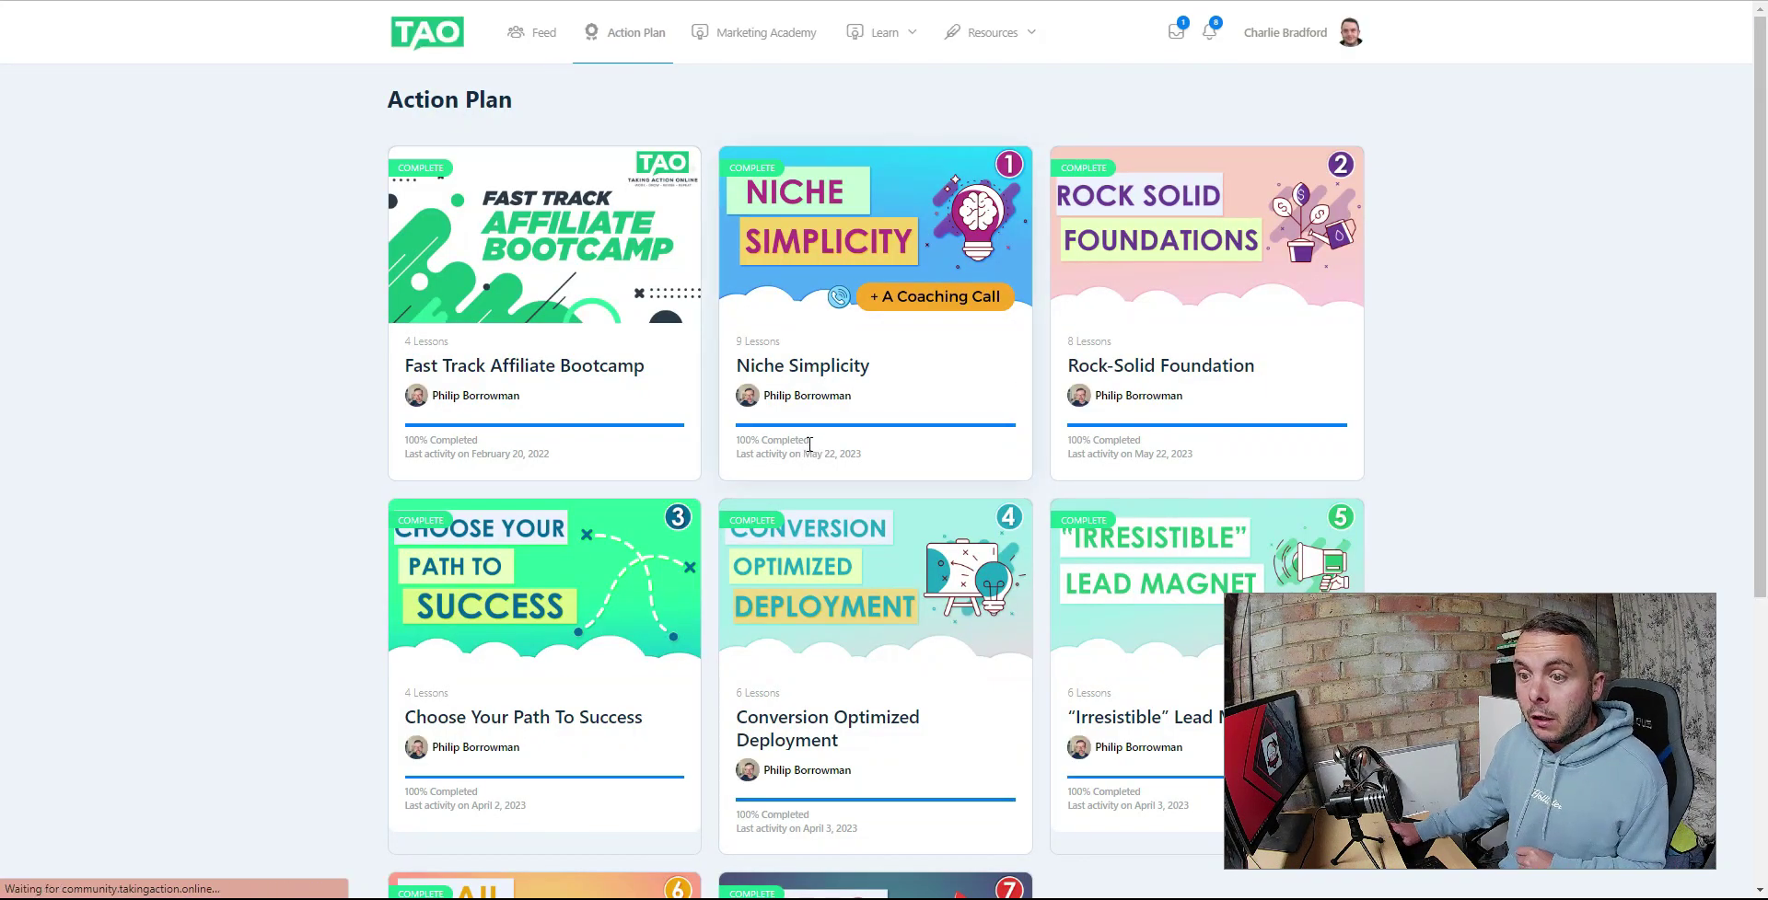
scroll(865, 438, "down", 1)
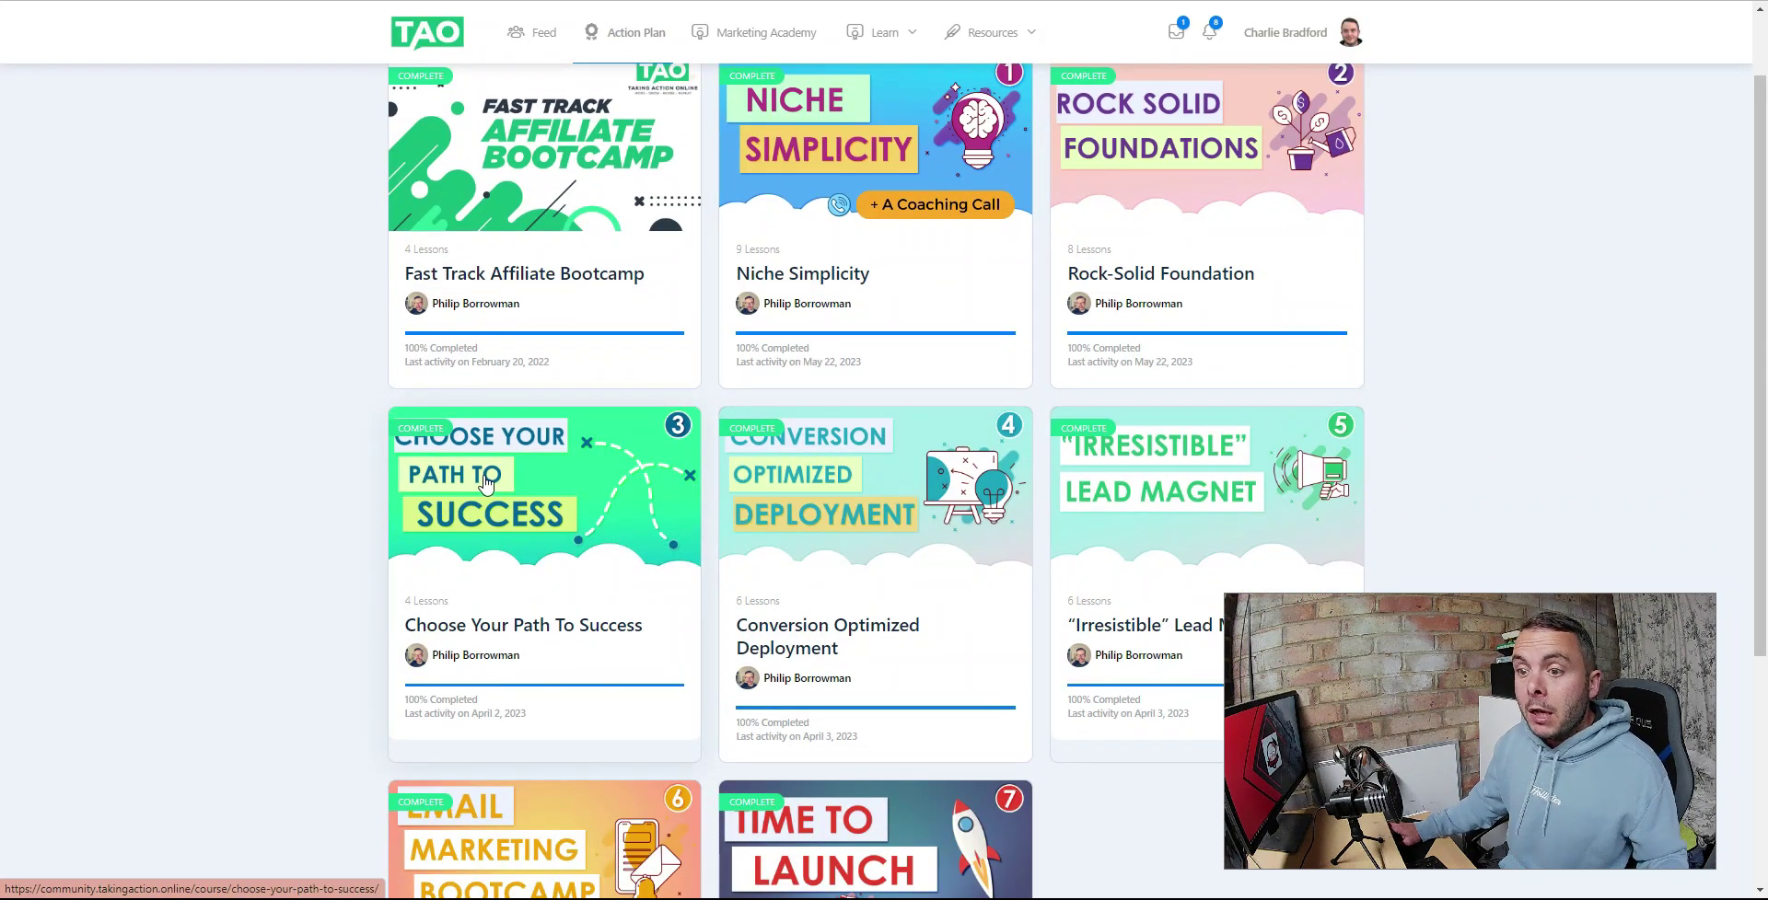
left_click(488, 486)
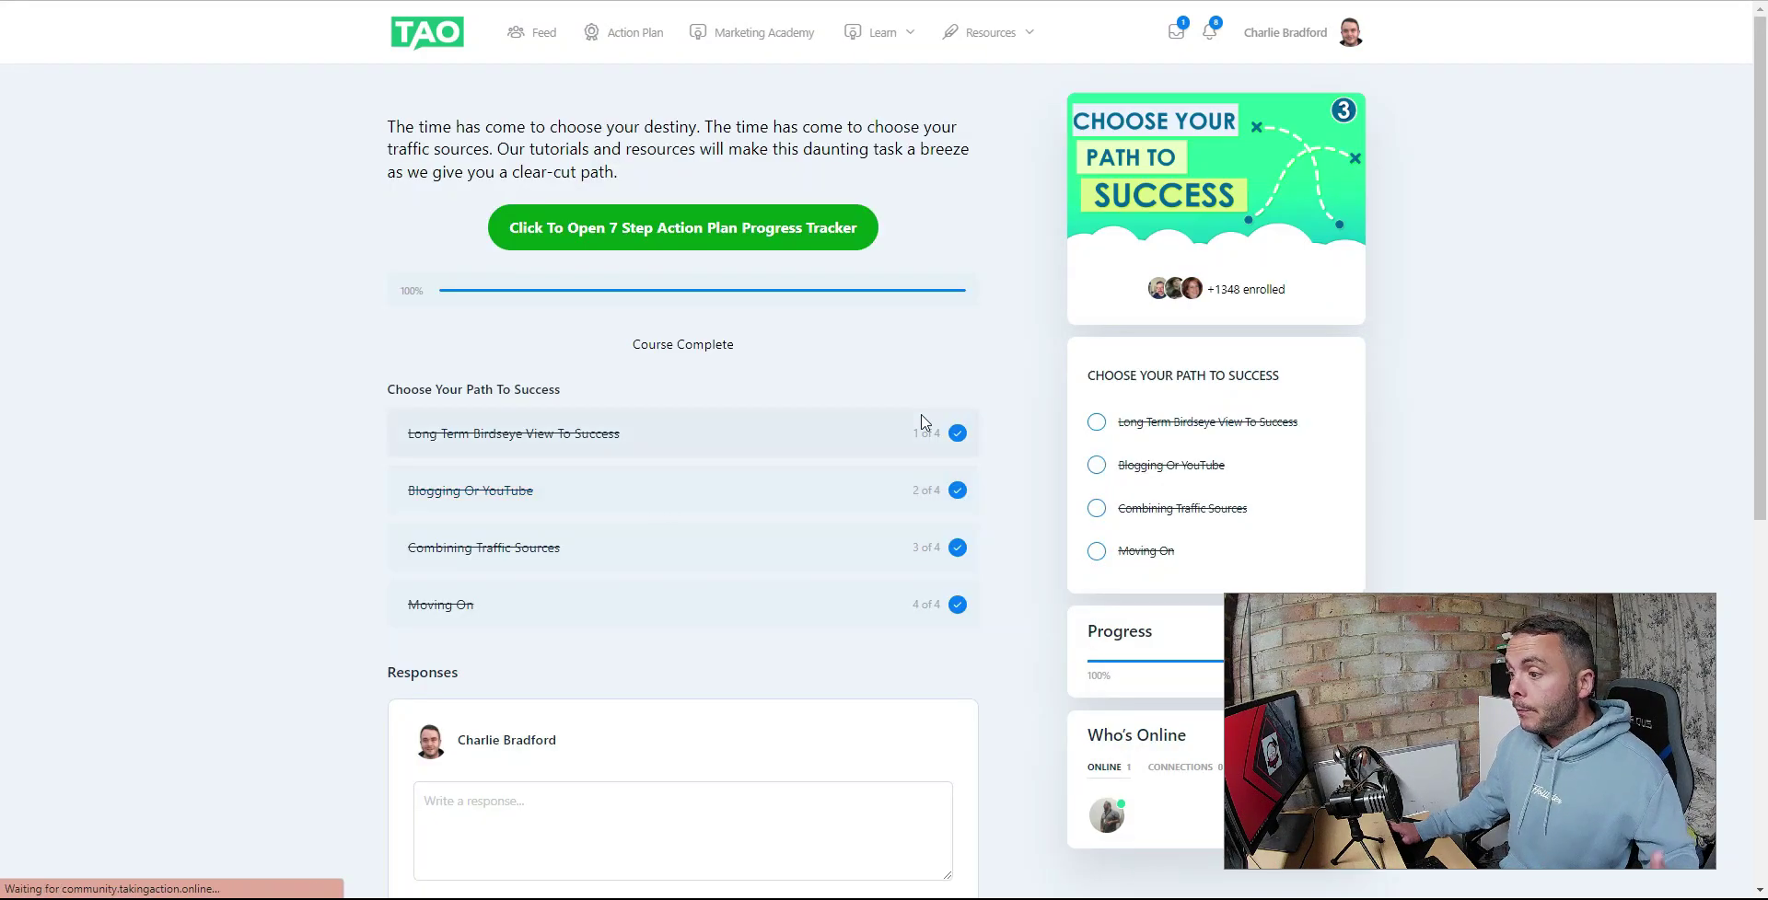
scroll(1031, 438, "down", 1)
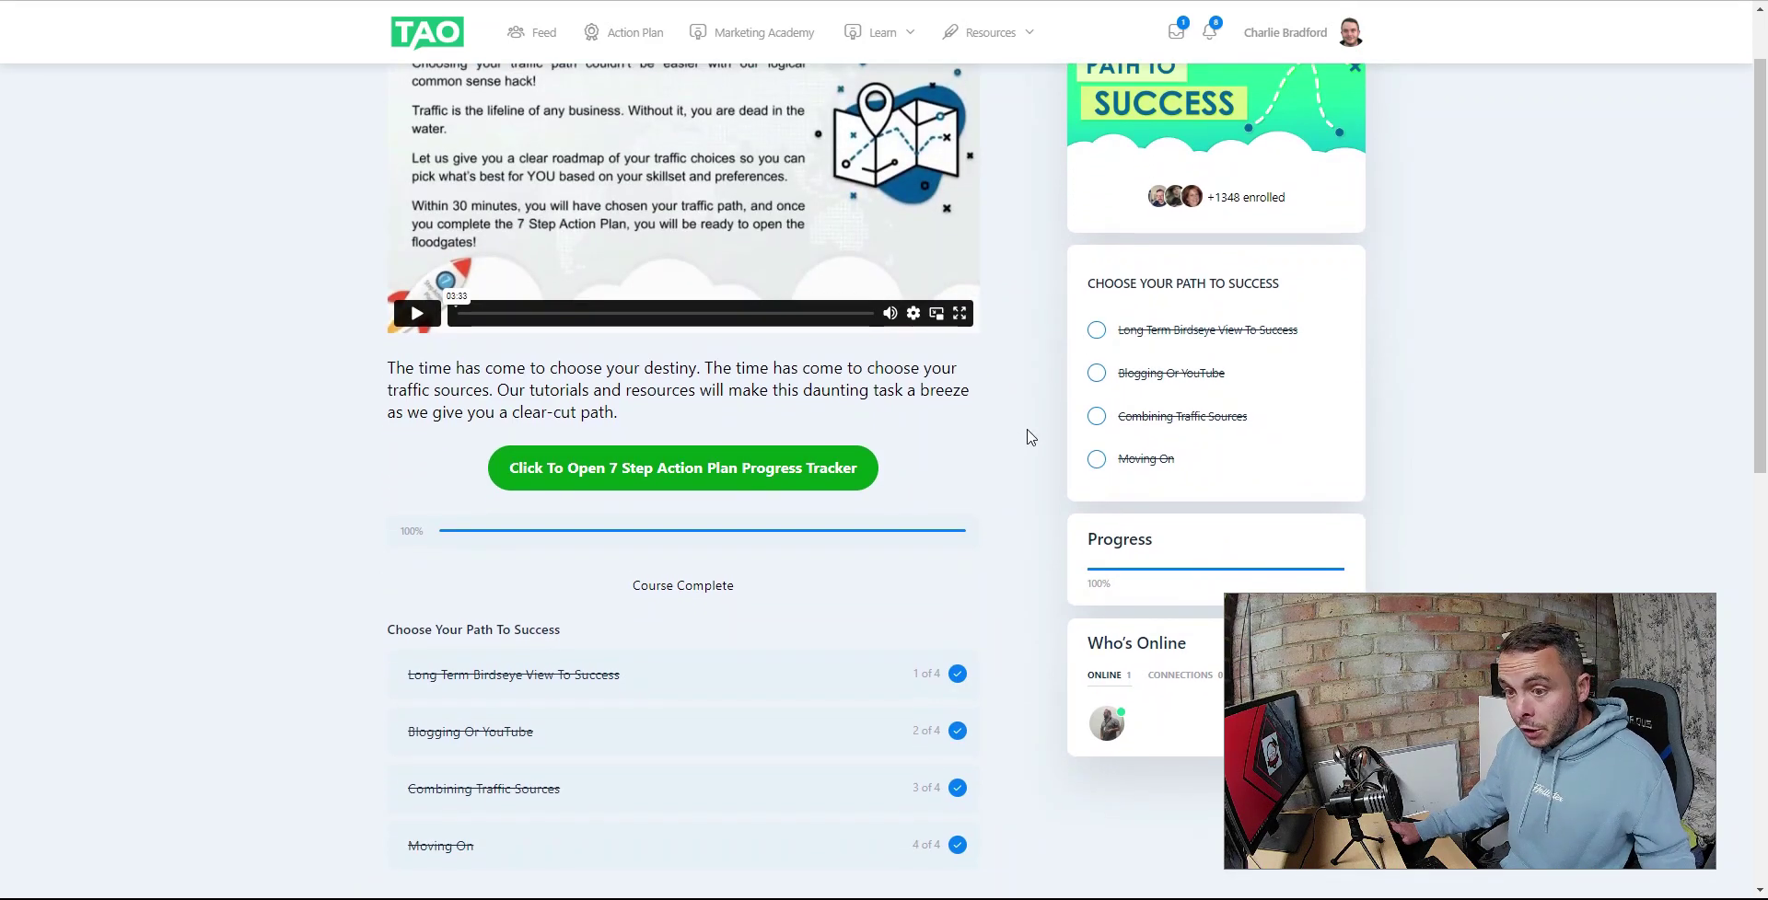
scroll(1031, 437, "down", 1)
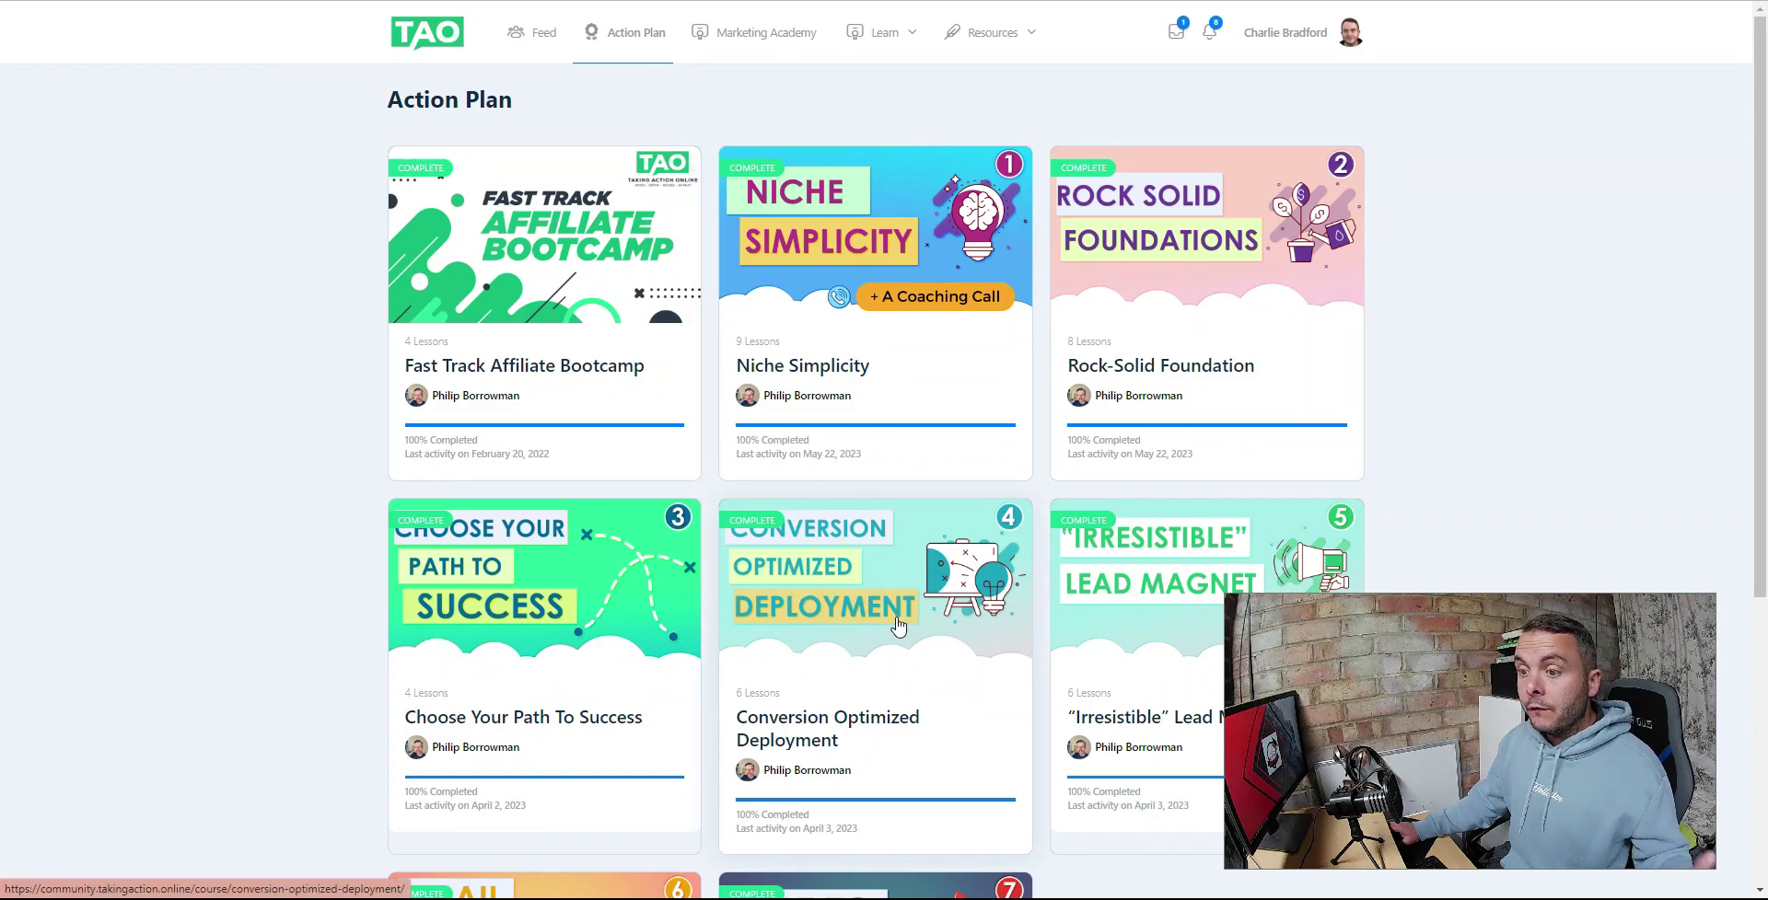
- Review the remaining Action Plan courses, from Conversion Optimized Deployment through Time To Launch!
scroll(1022, 717, "down", 2)
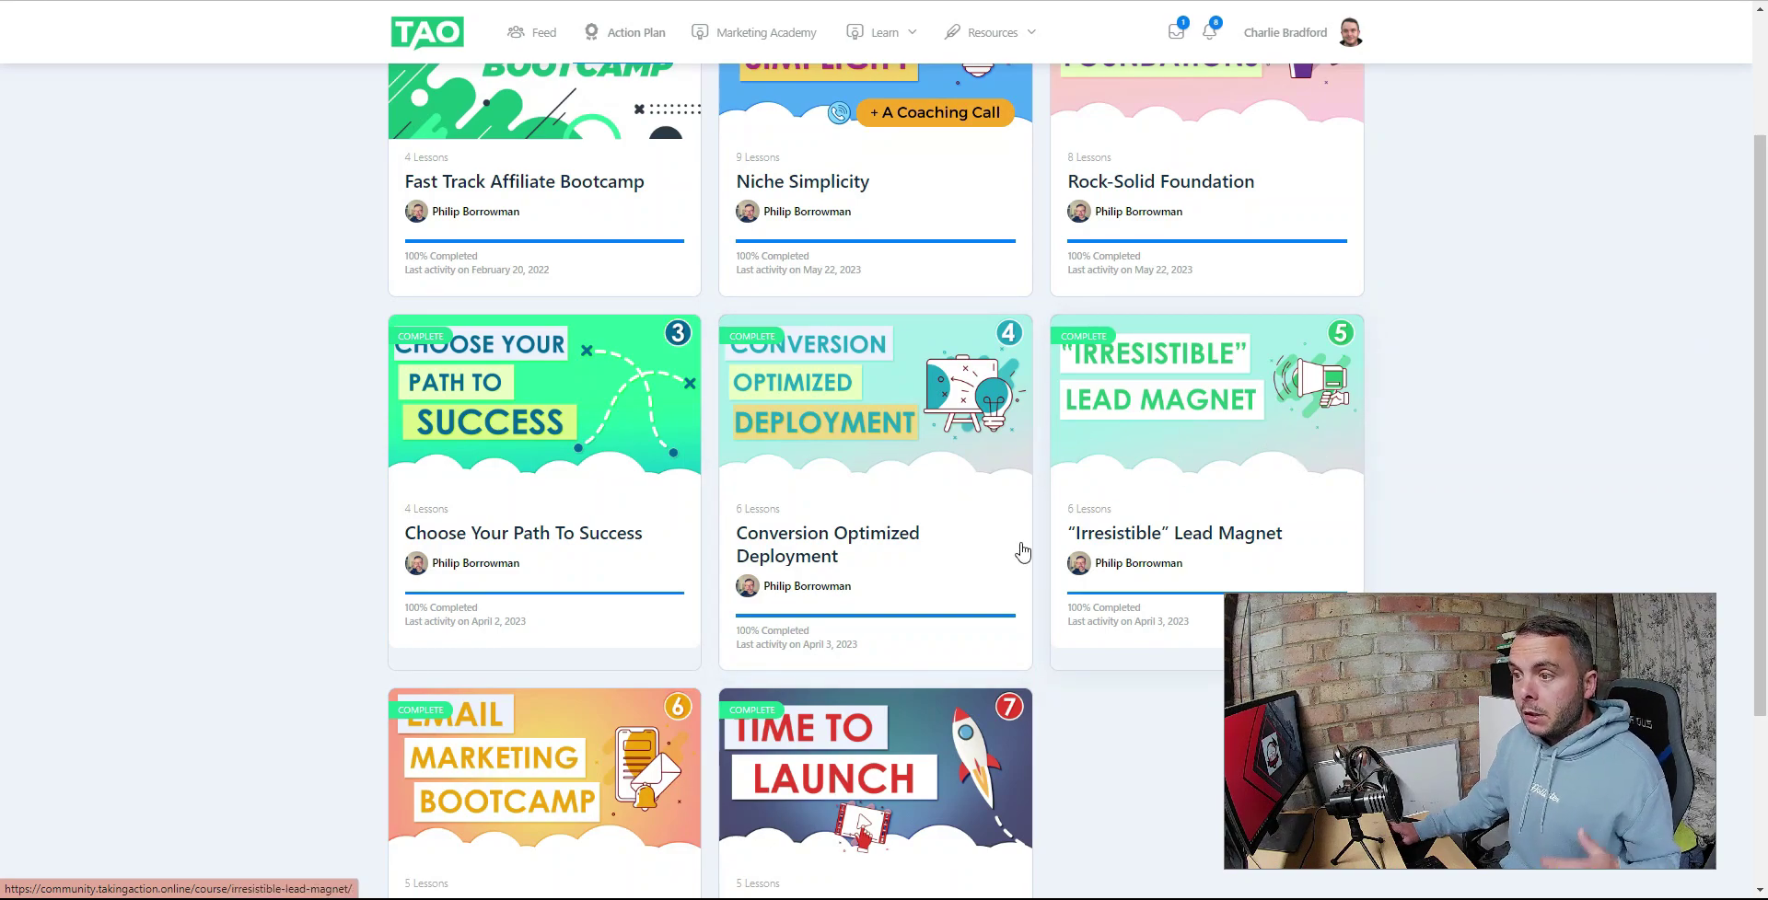
scroll(979, 565, "down", 2)
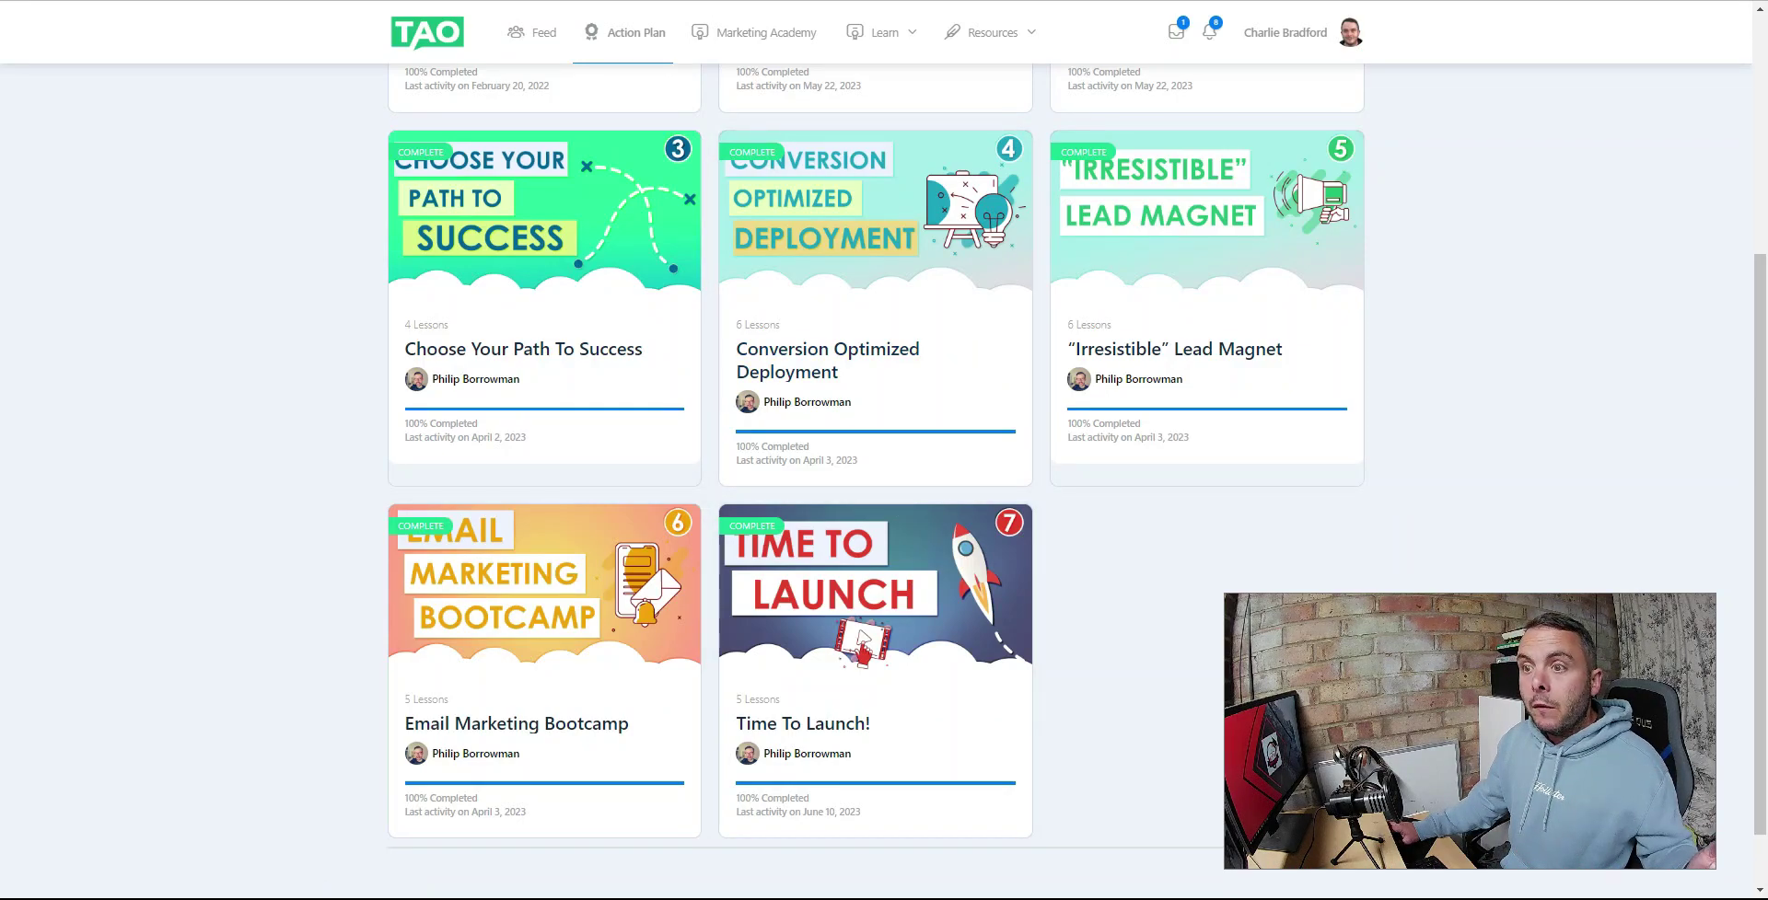
- Open the Marketing Academy and review the introduction and first courses of the 180-Day Implementation Plan
left_click(764, 33)
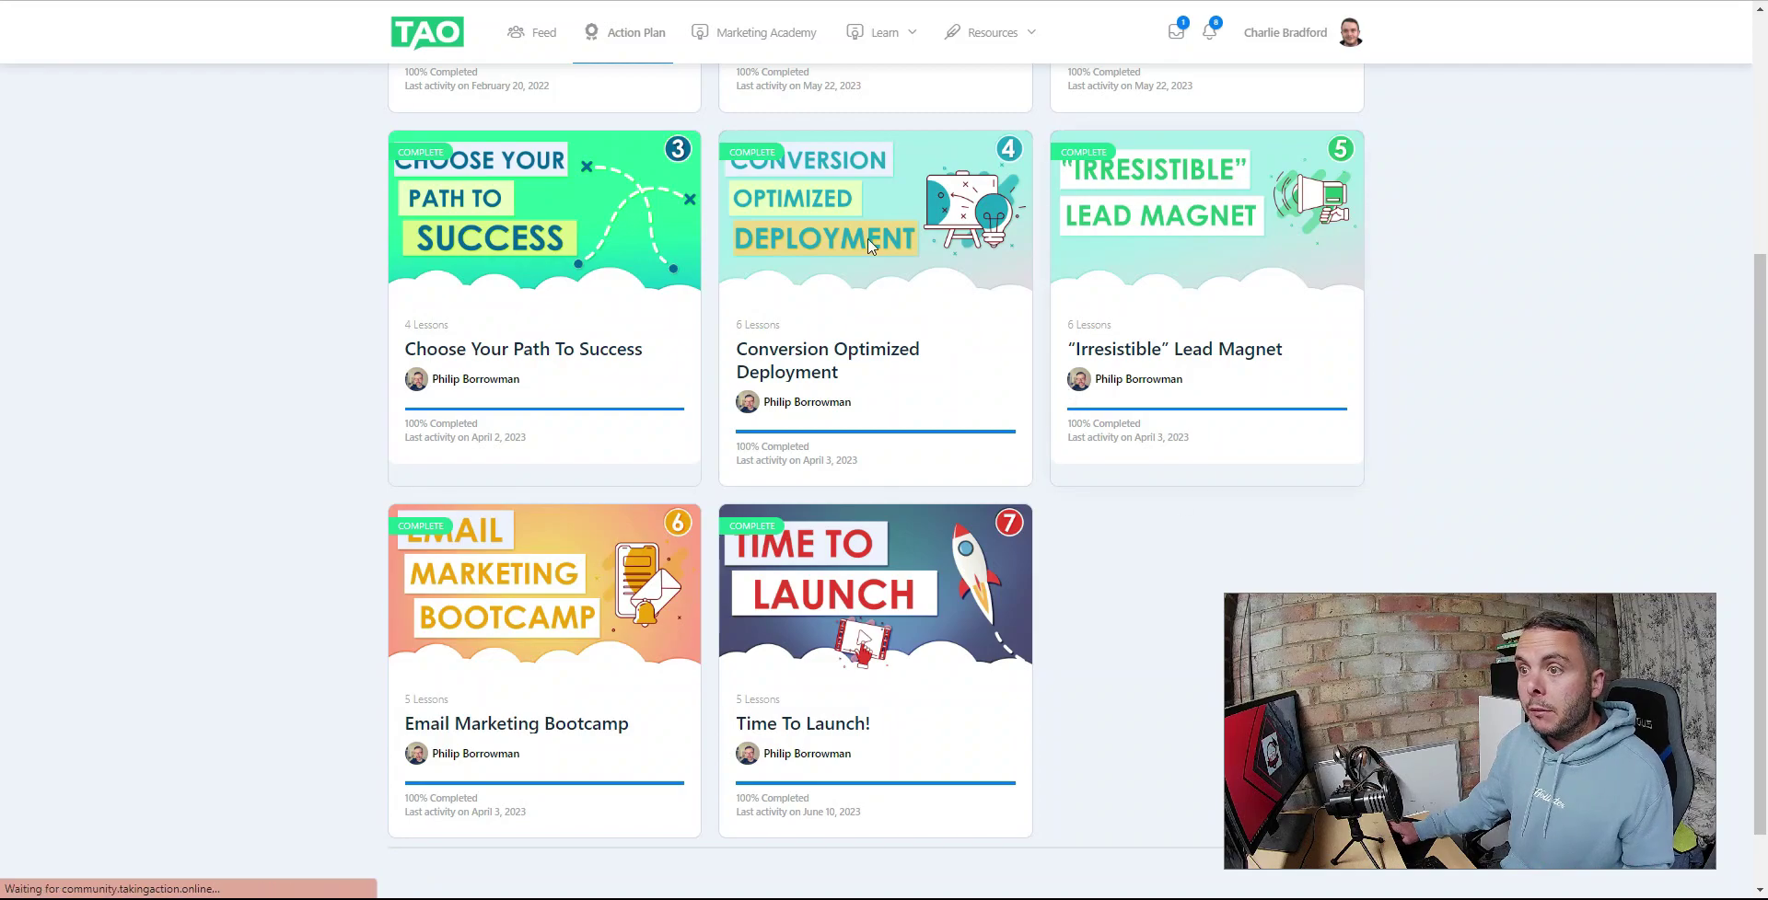
scroll(769, 362, "down", 2)
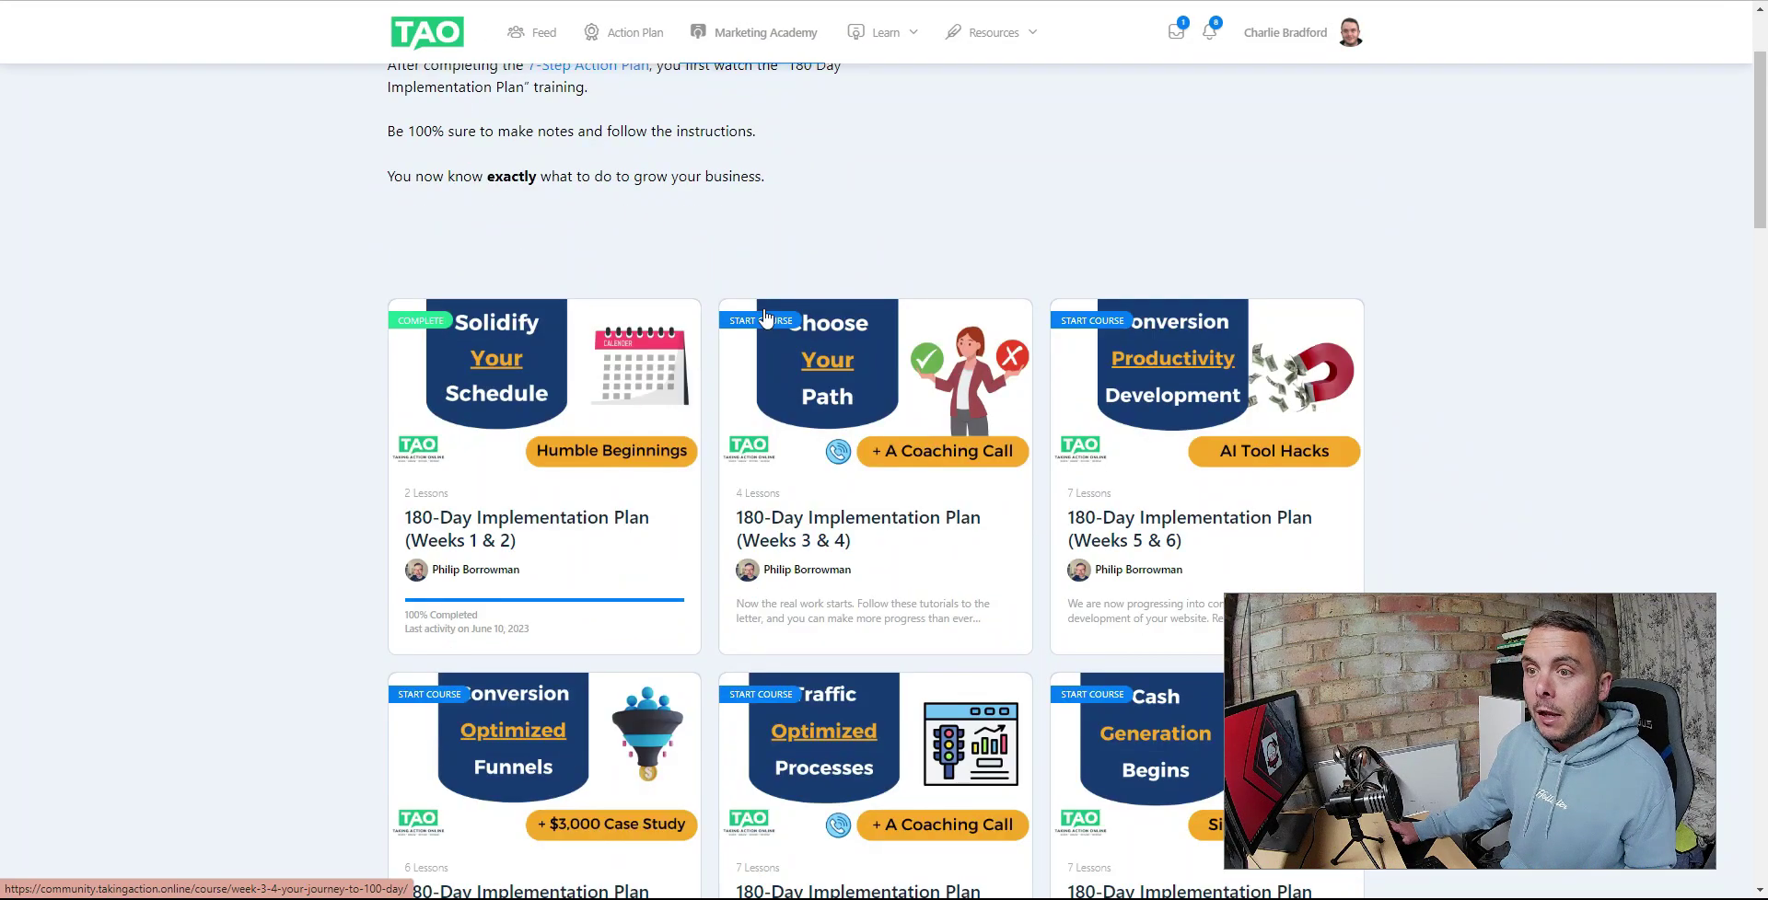
scroll(764, 316, "up", 1)
scroll(741, 327, "down", 1)
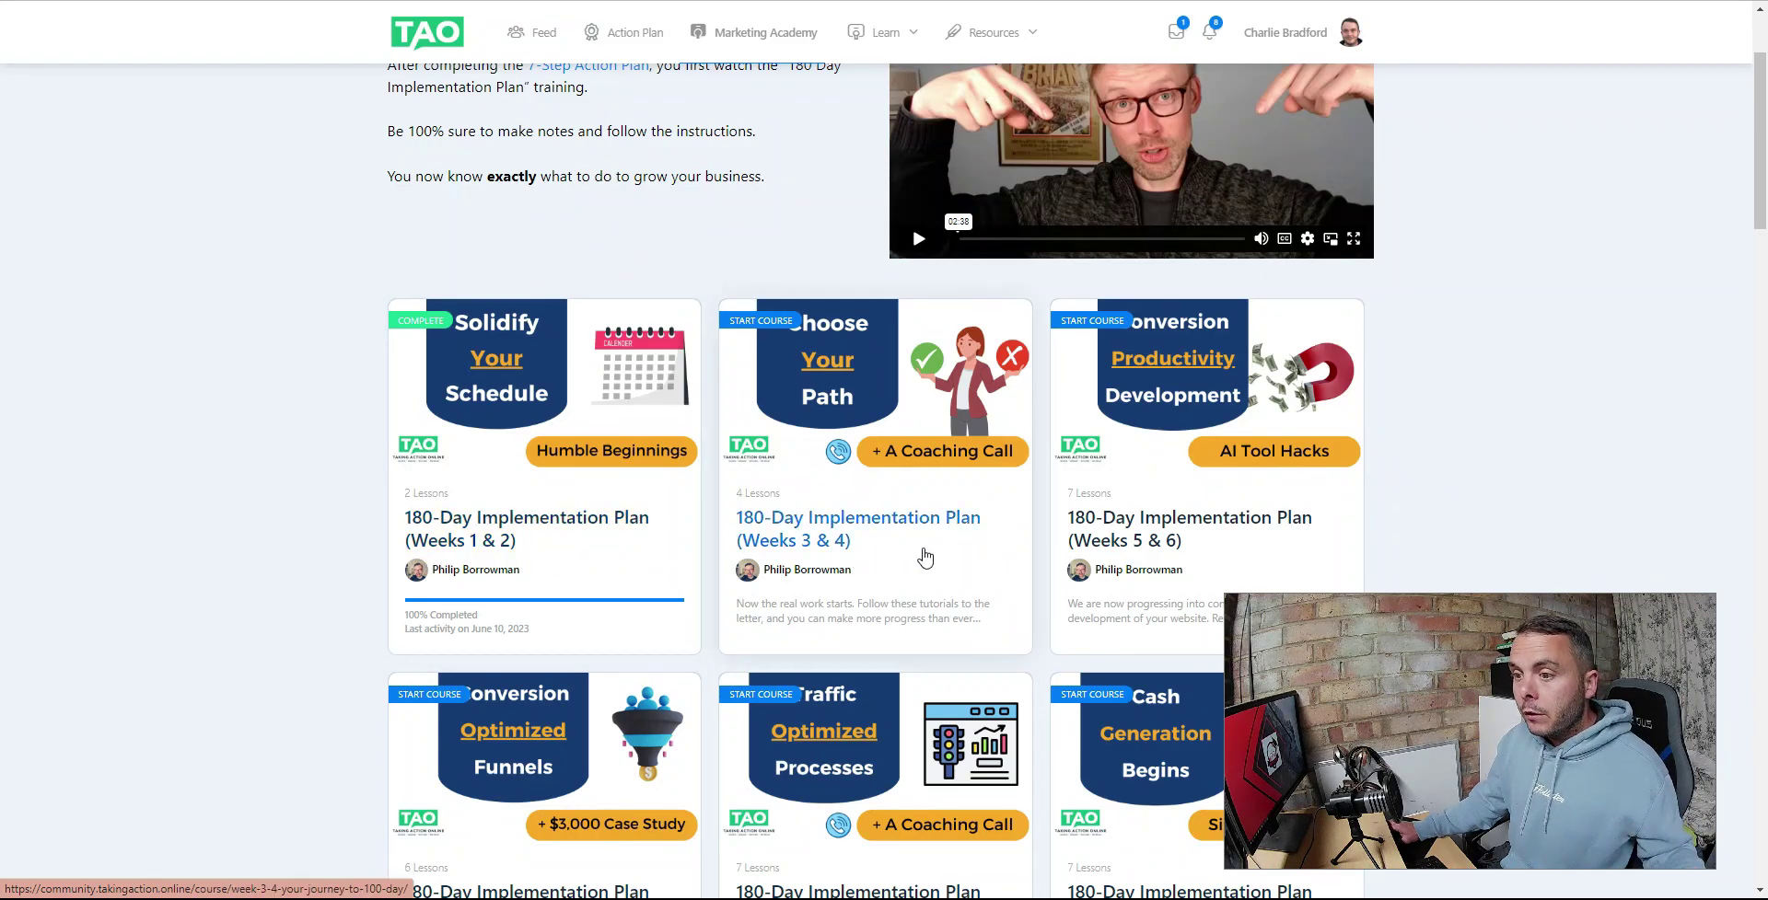
- Look through the rest of the 180-Day Implementation Plan courses and the Bootcamps section, then return to the start of the Marketing Academy page
scroll(1026, 542, "down", 5)
scroll(1026, 542, "down", 14)
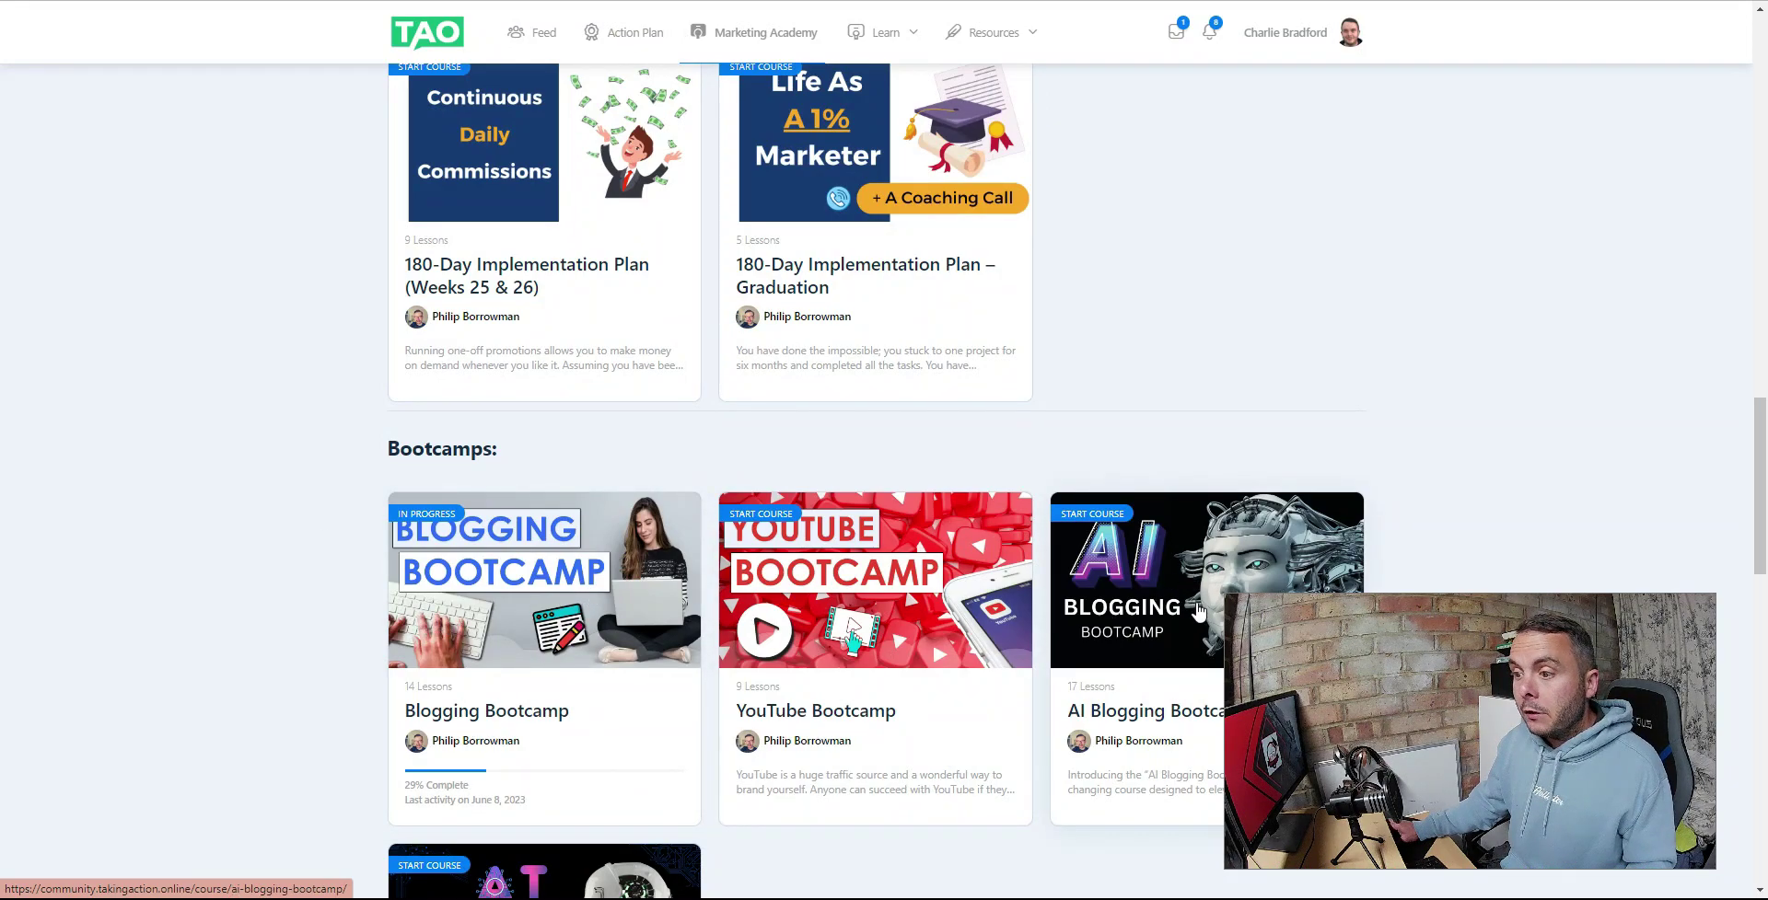
scroll(1187, 608, "down", 1)
left_click(765, 32)
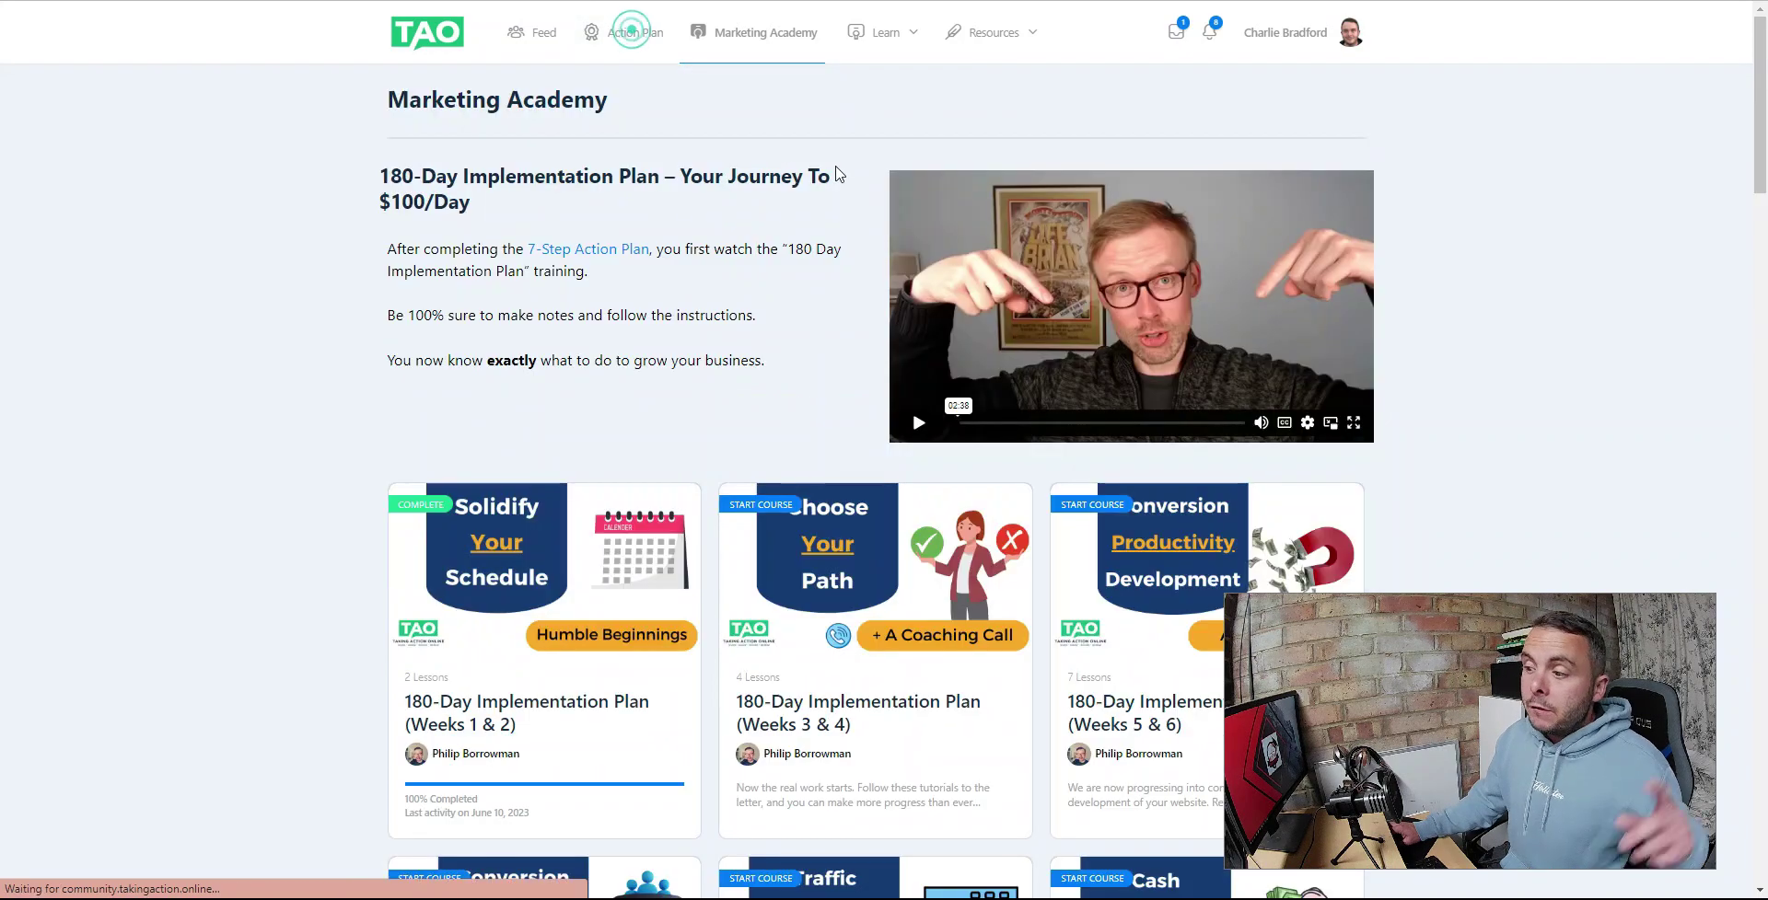